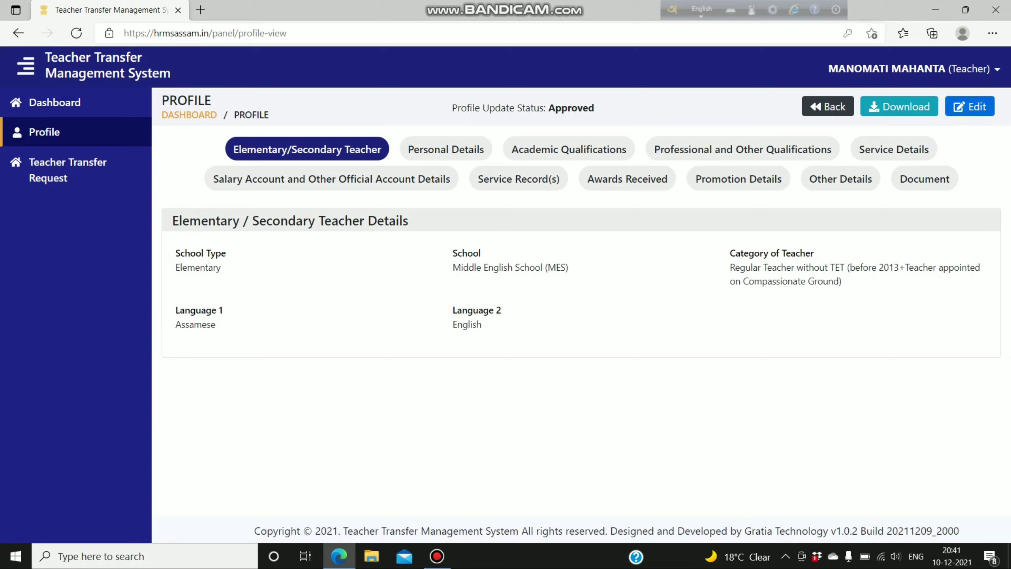
Step: Open the teacher profile for editing, save the Elementary/Secondary Teachers section and continue to Personal Details
click(969, 106)
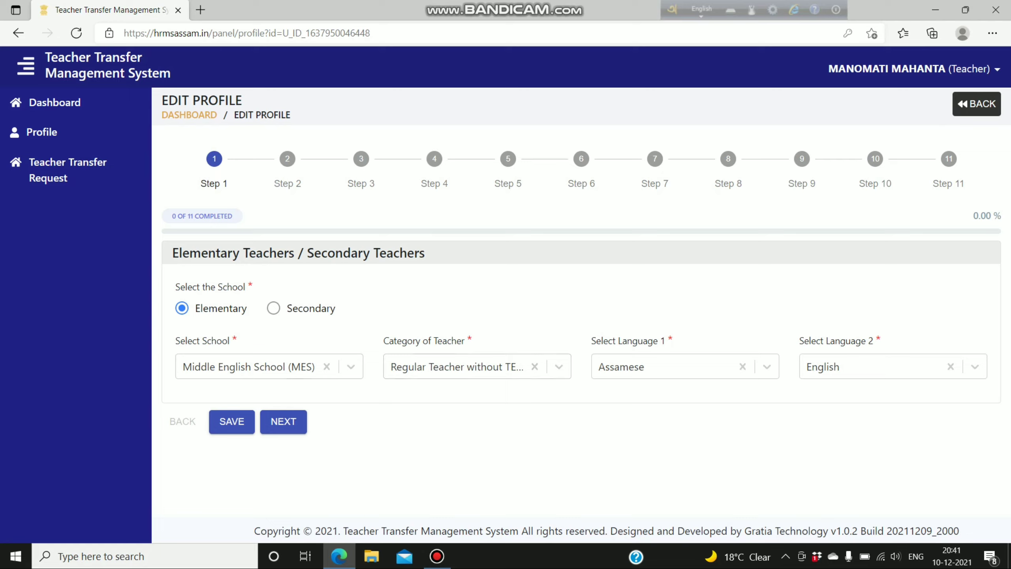
click(231, 421)
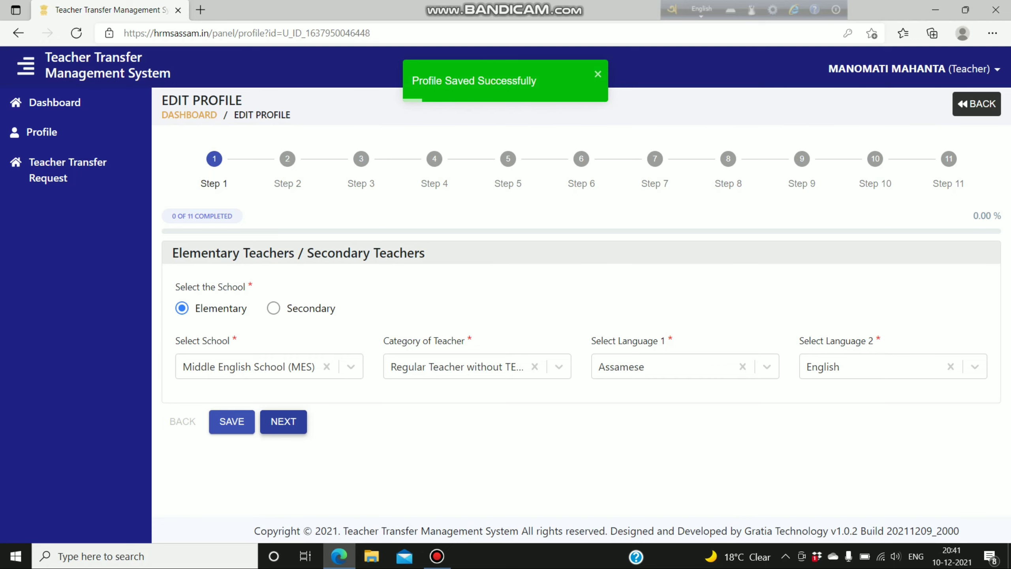
click(284, 421)
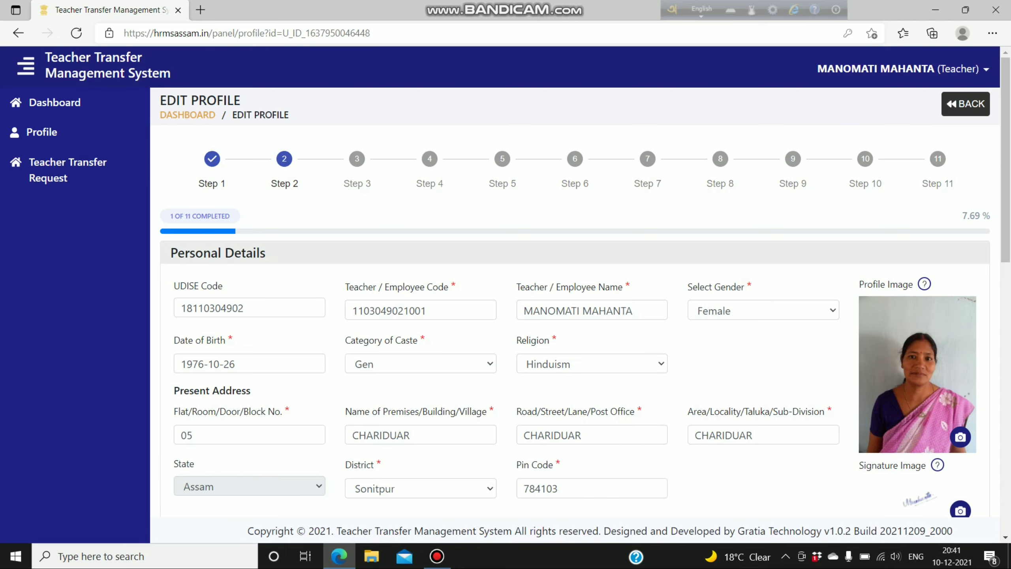
Step: Review the Personal Details section, save it as it stands and continue to Academic Qualifications
scroll(574, 303, down, 6)
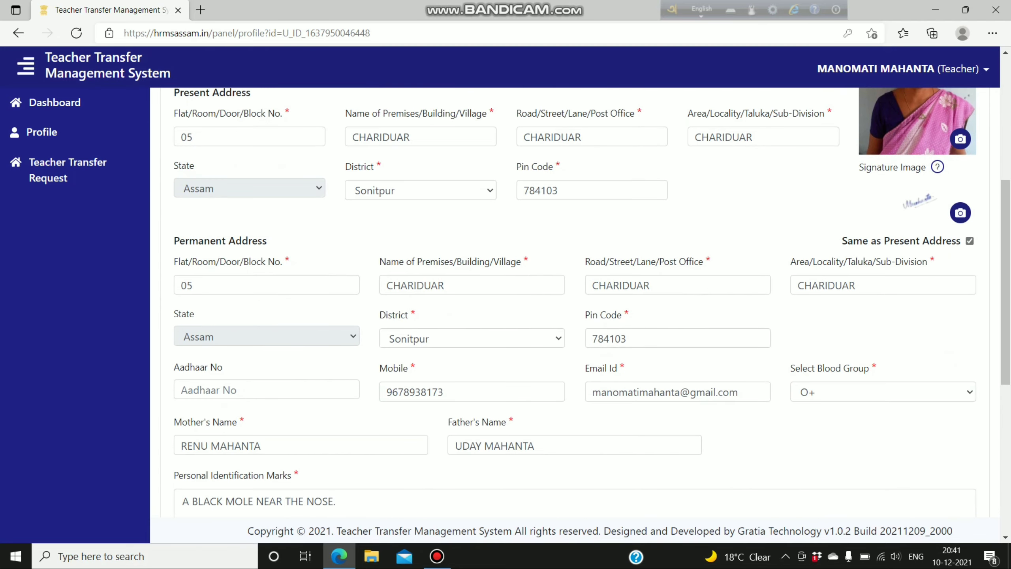
scroll(575, 302, down, 7)
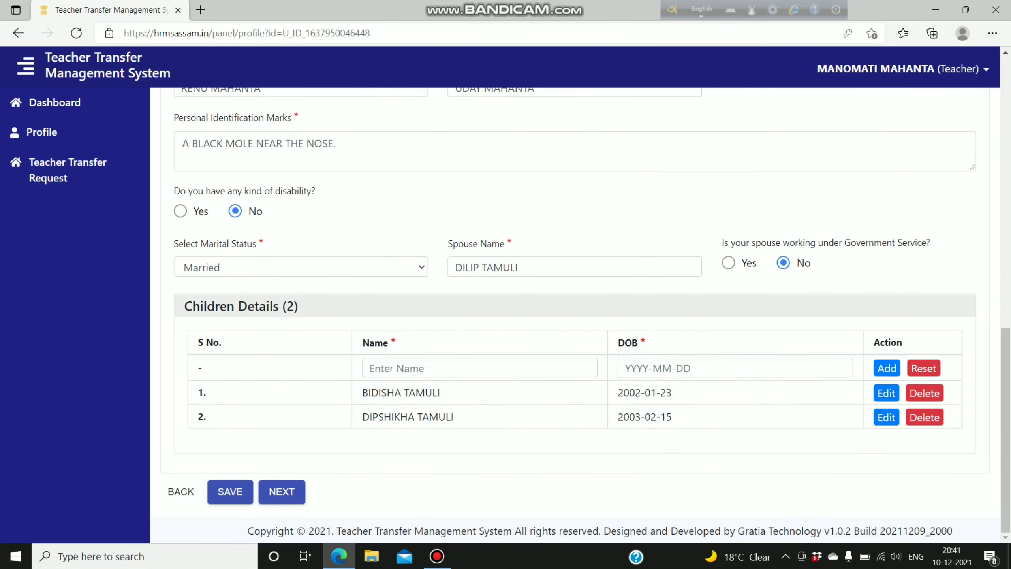
click(231, 492)
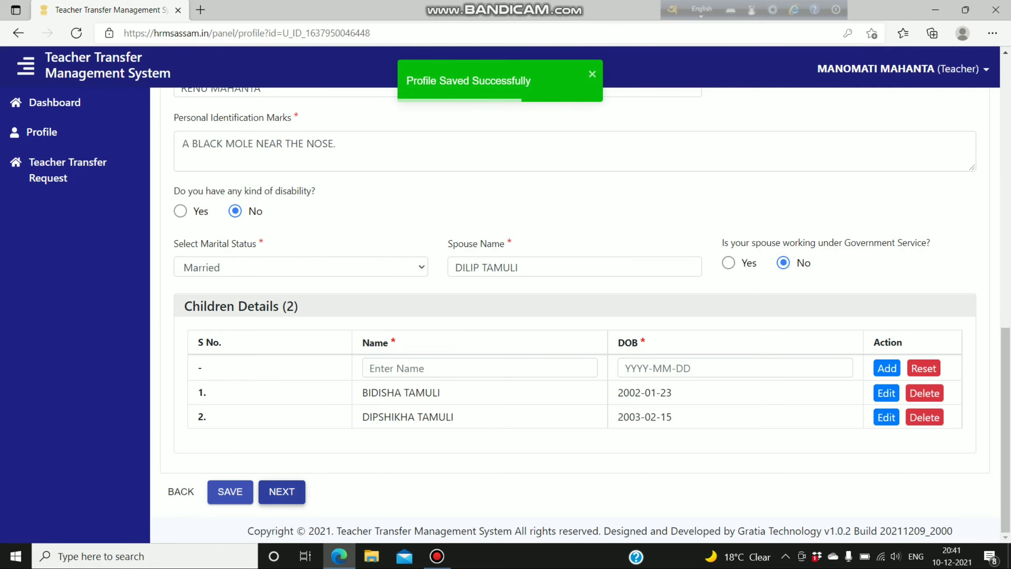
click(282, 492)
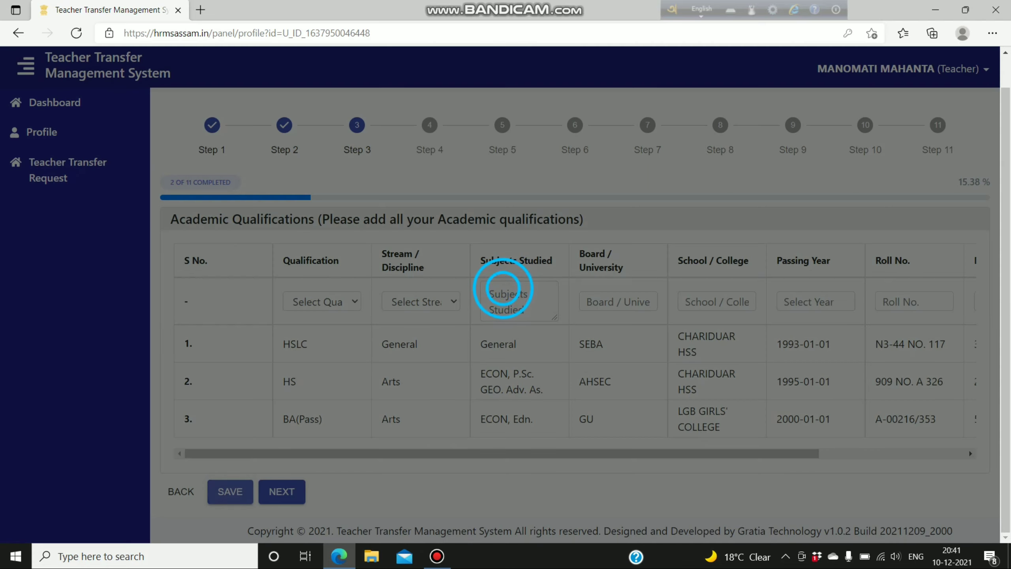
Step: Save the Academic Qualifications and the Professional and Other Qualifications sections, continuing to Service Details
click(502, 287)
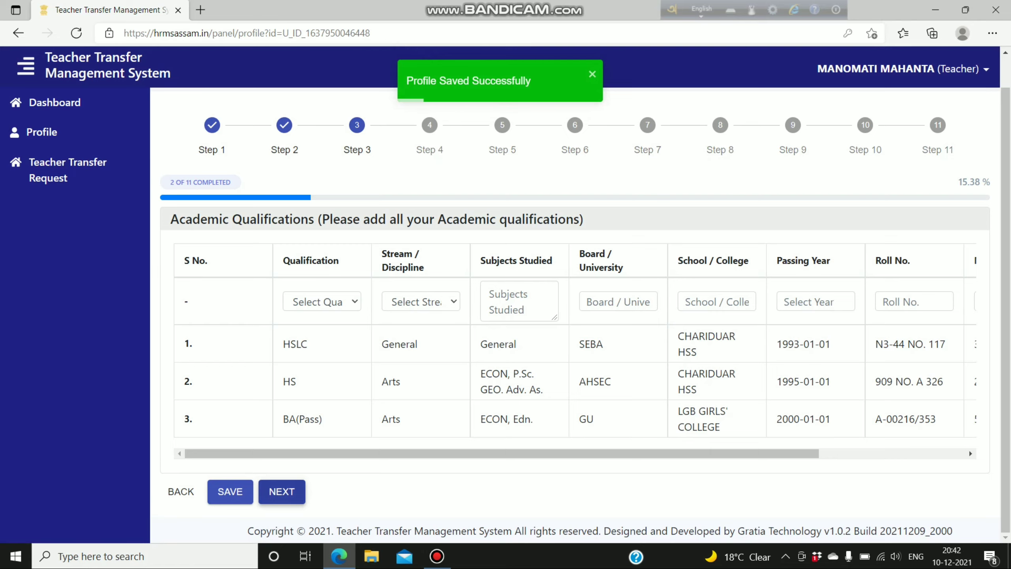
click(281, 491)
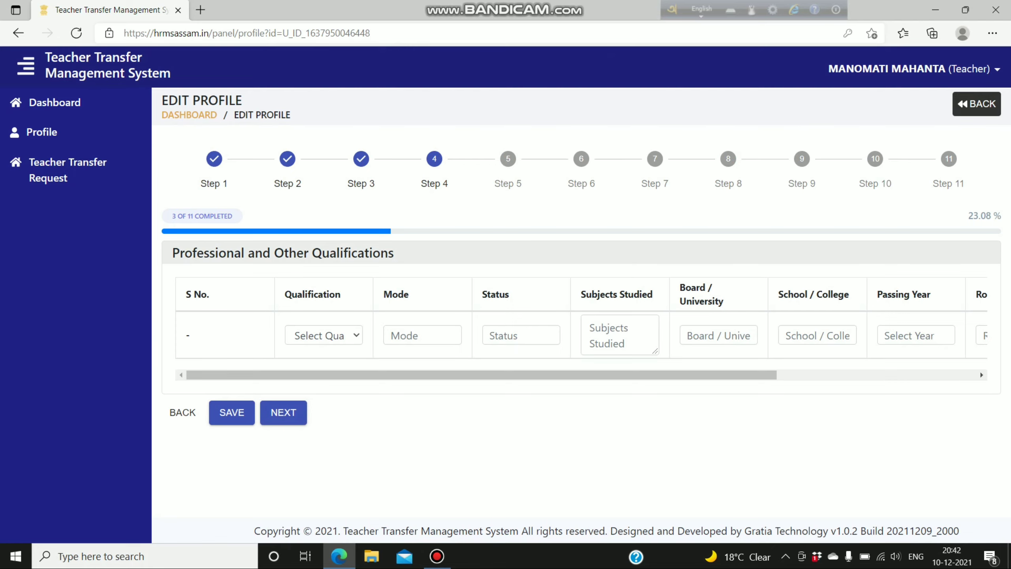
click(232, 412)
click(508, 287)
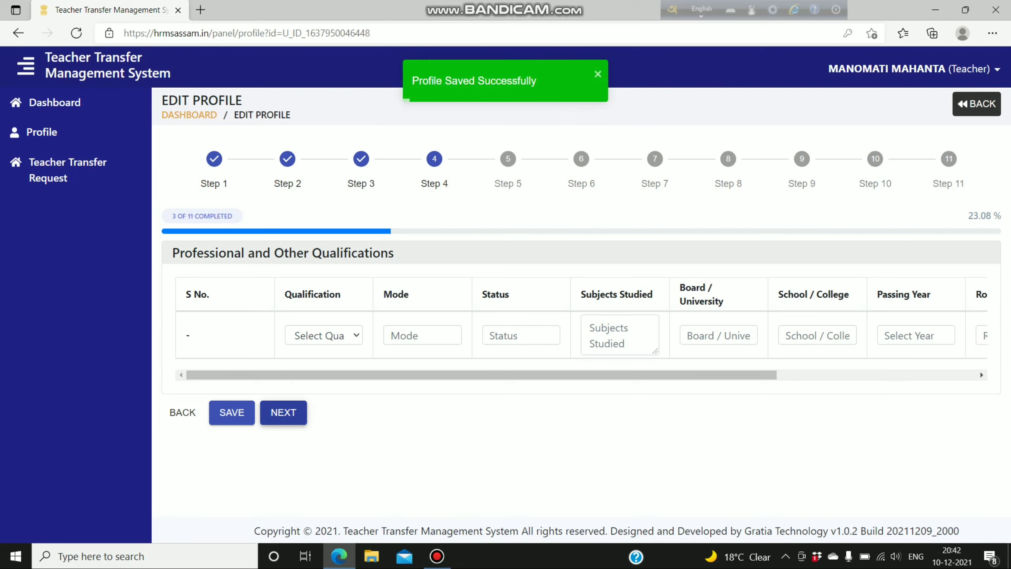
click(283, 412)
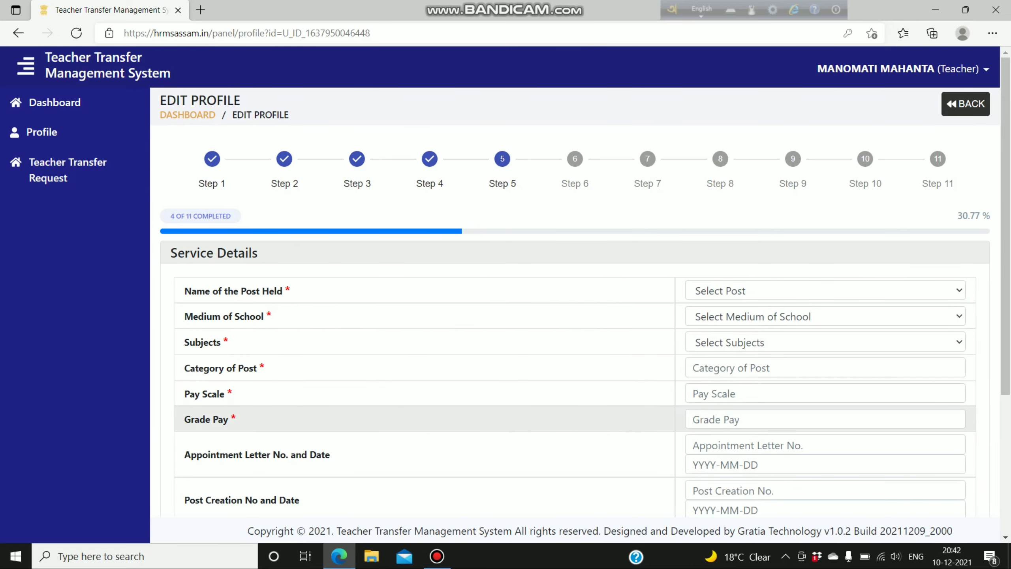
Step: Examine the empty Service Details fields and the options offered for Name of the Post Held
scroll(424, 415, down, 3)
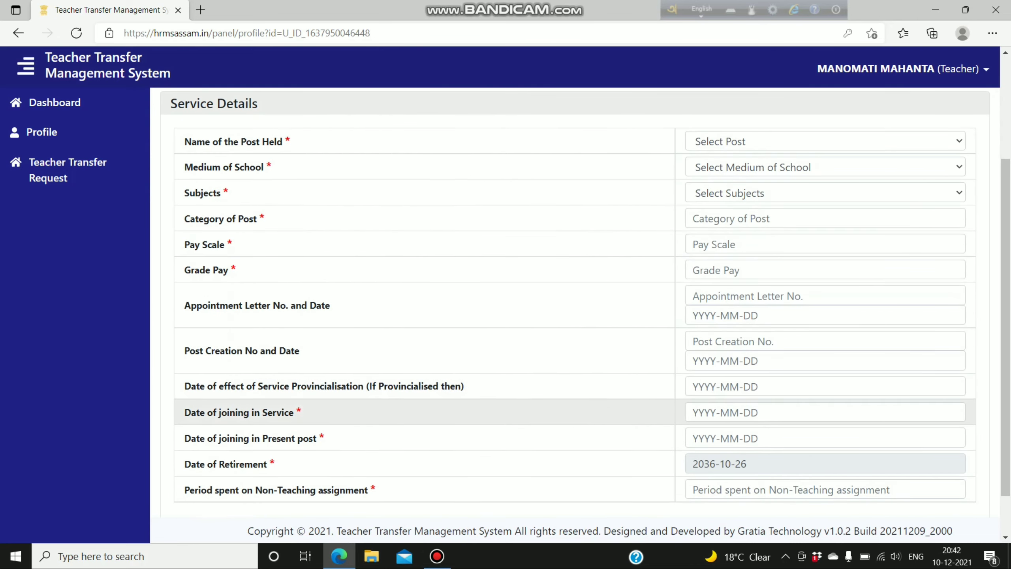
scroll(577, 311, down, 1)
scroll(577, 311, up, 5)
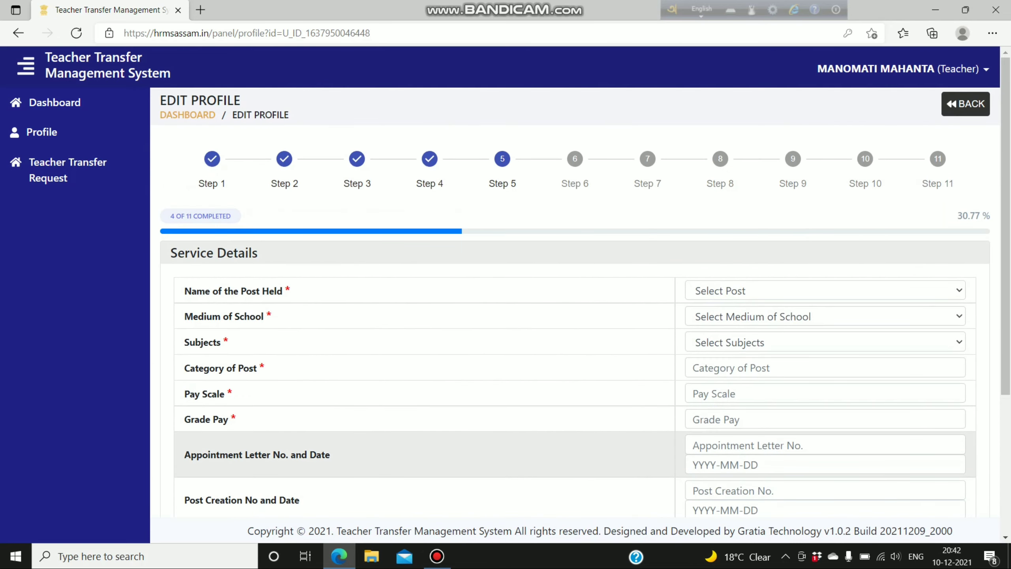
scroll(425, 432, down, 3)
scroll(424, 432, up, 3)
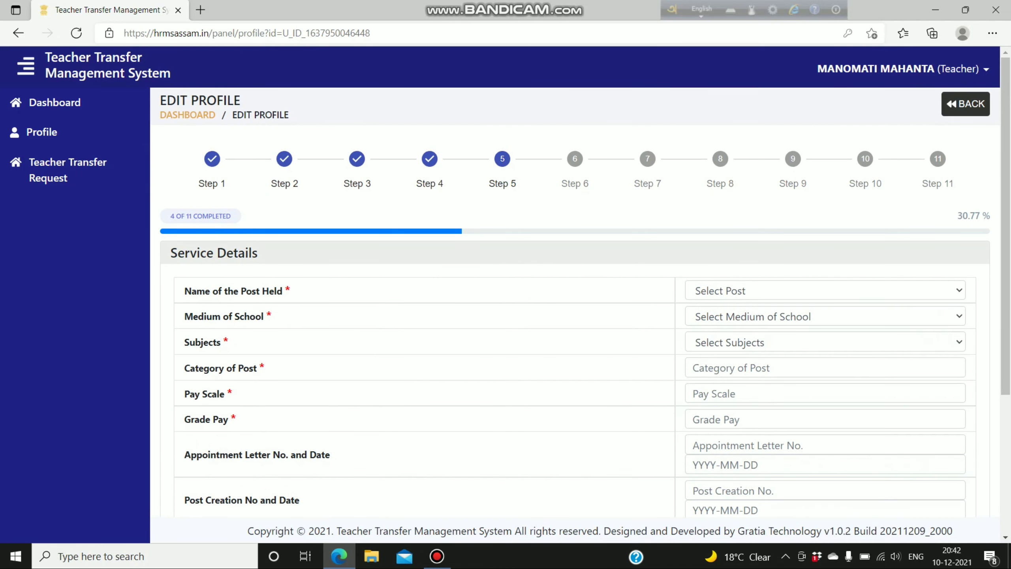
click(824, 291)
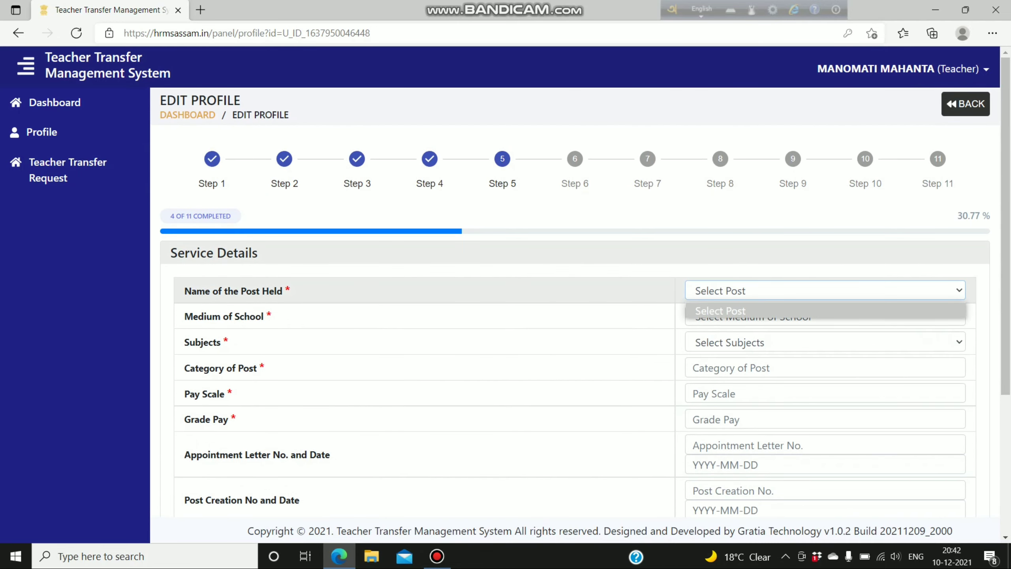
key(Escape)
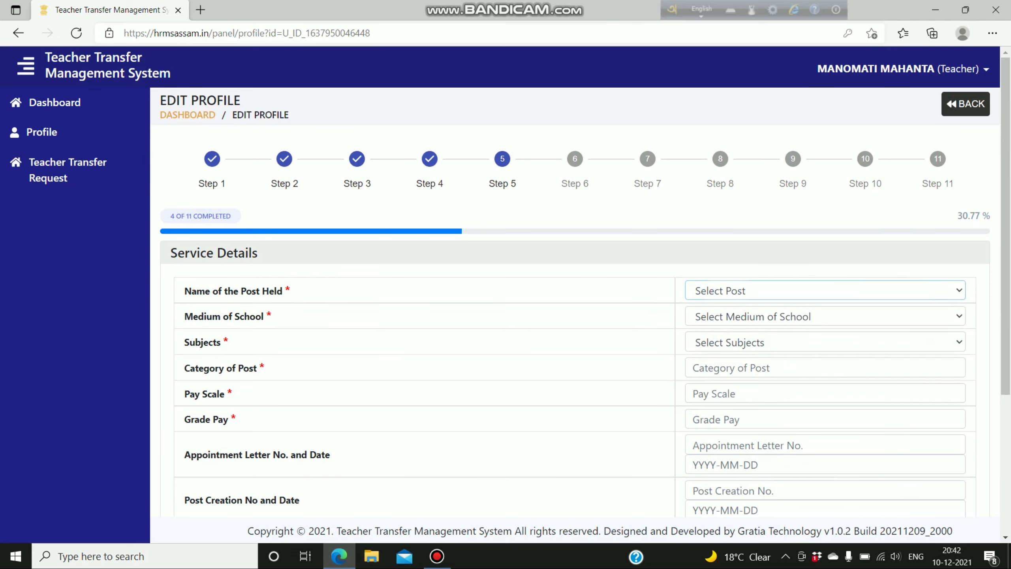
scroll(398, 239, down, 5)
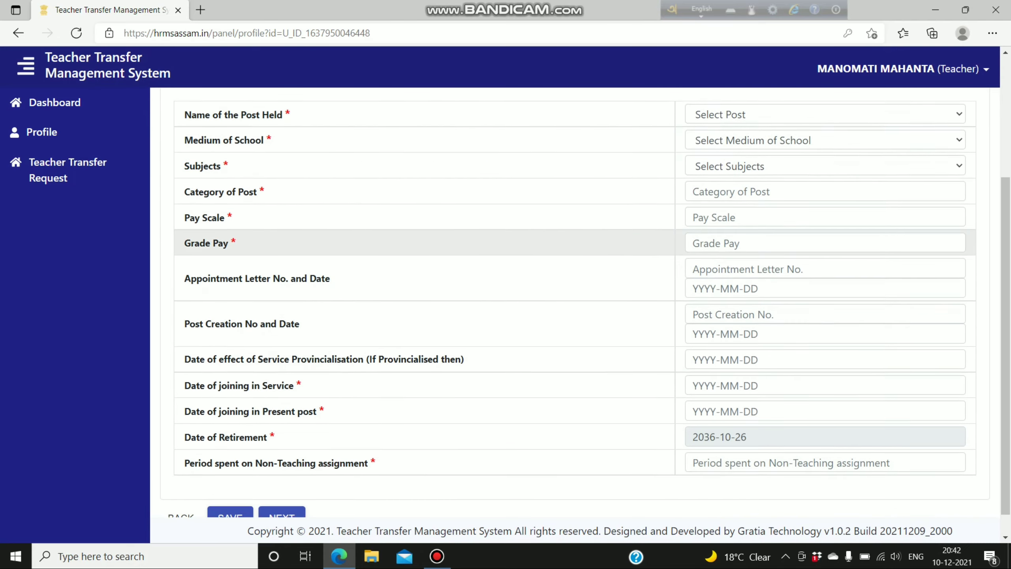
scroll(398, 315, up, 5)
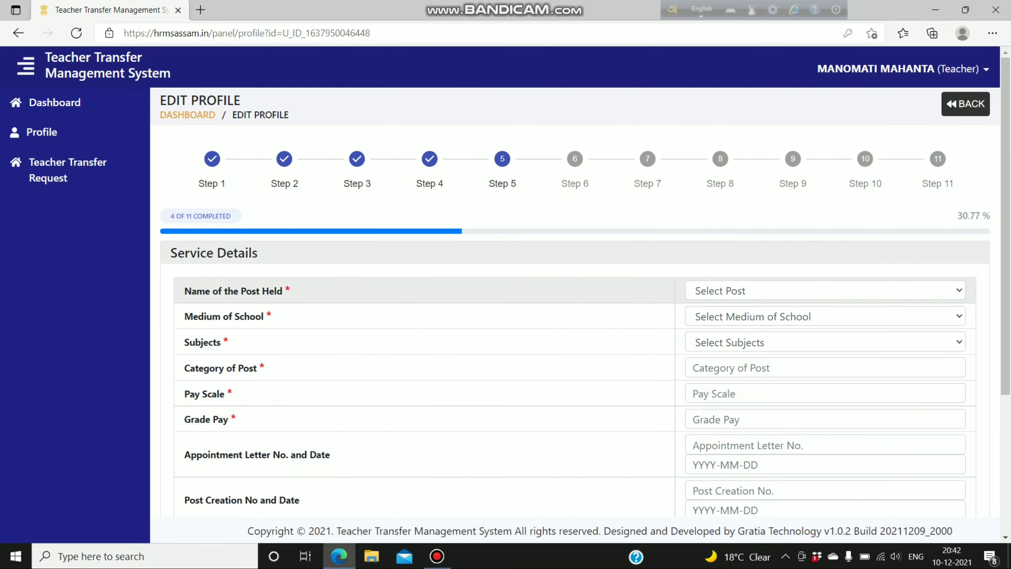
click(824, 290)
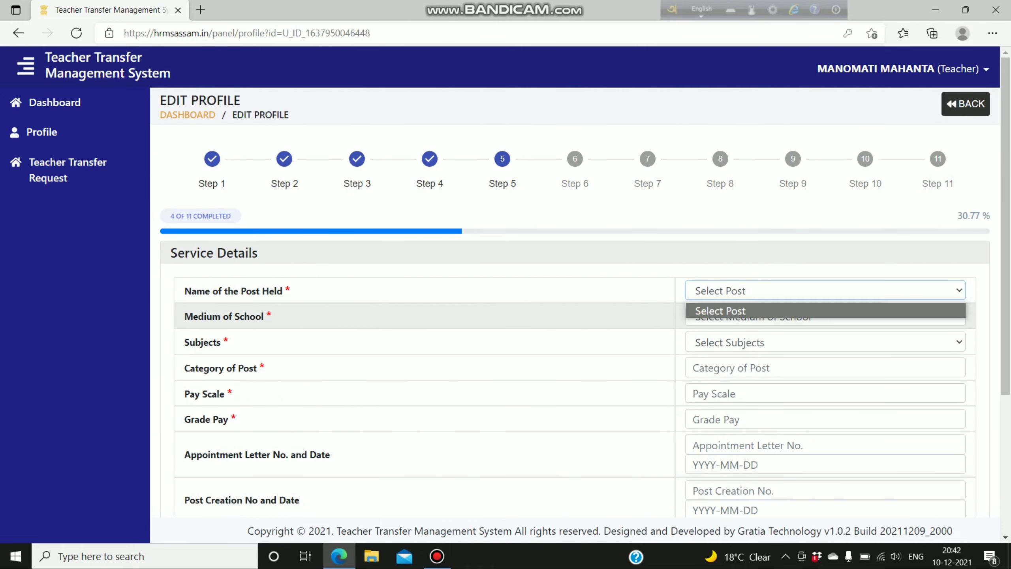
scroll(577, 311, down, 5)
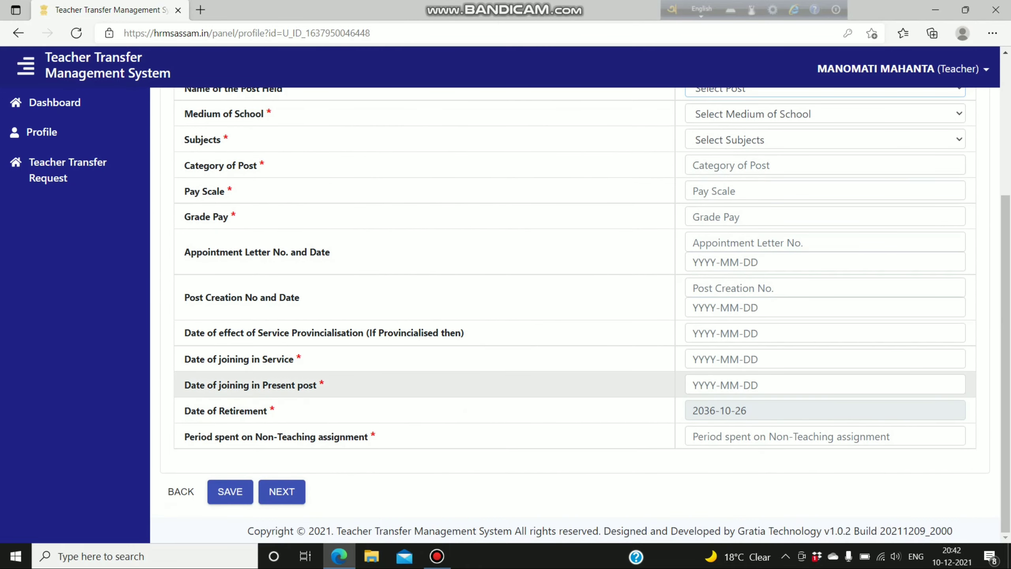
Step: Go back to Professional and Other Qualifications, save that section again and return to Service Details
click(230, 491)
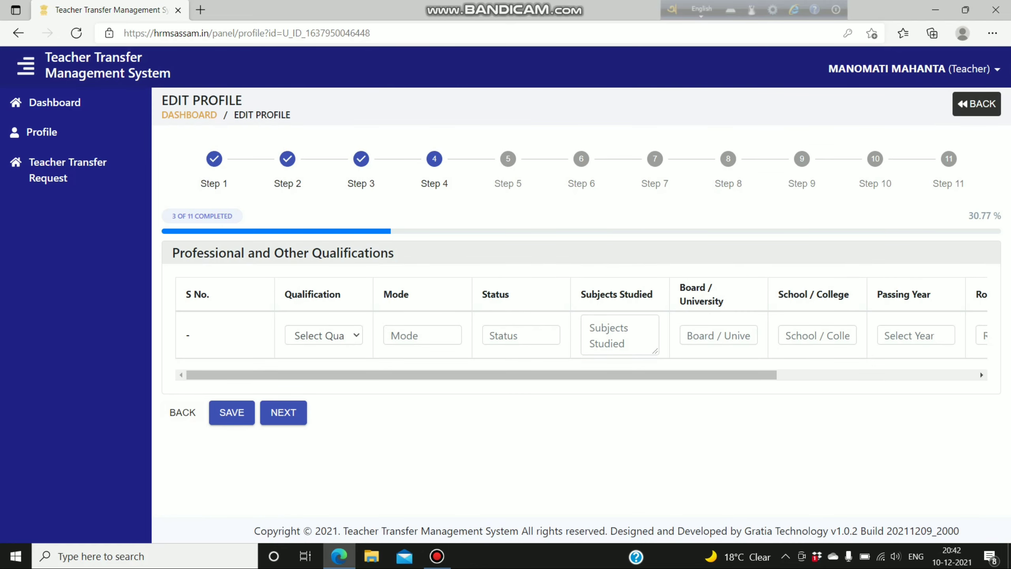
click(508, 288)
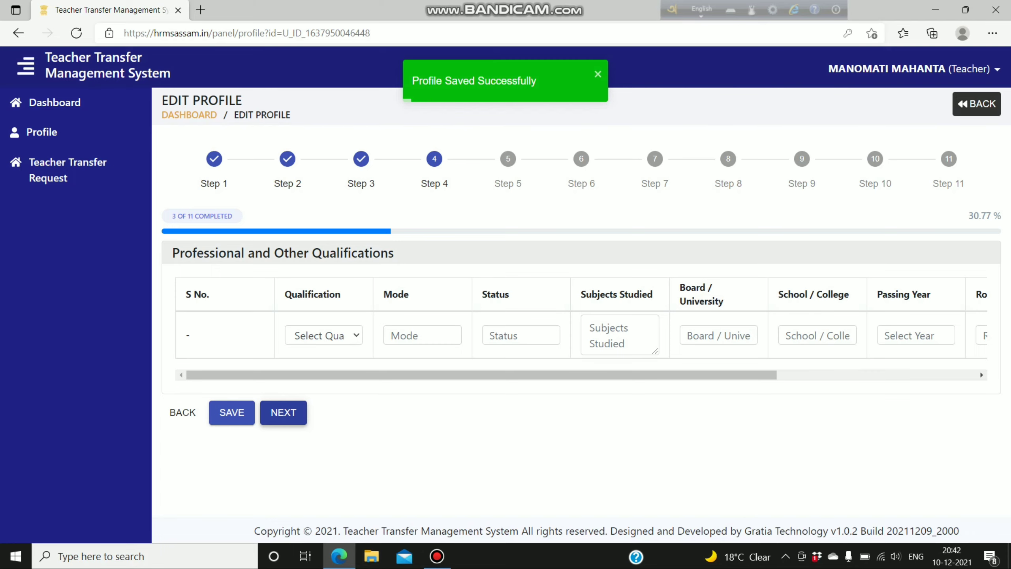
click(283, 412)
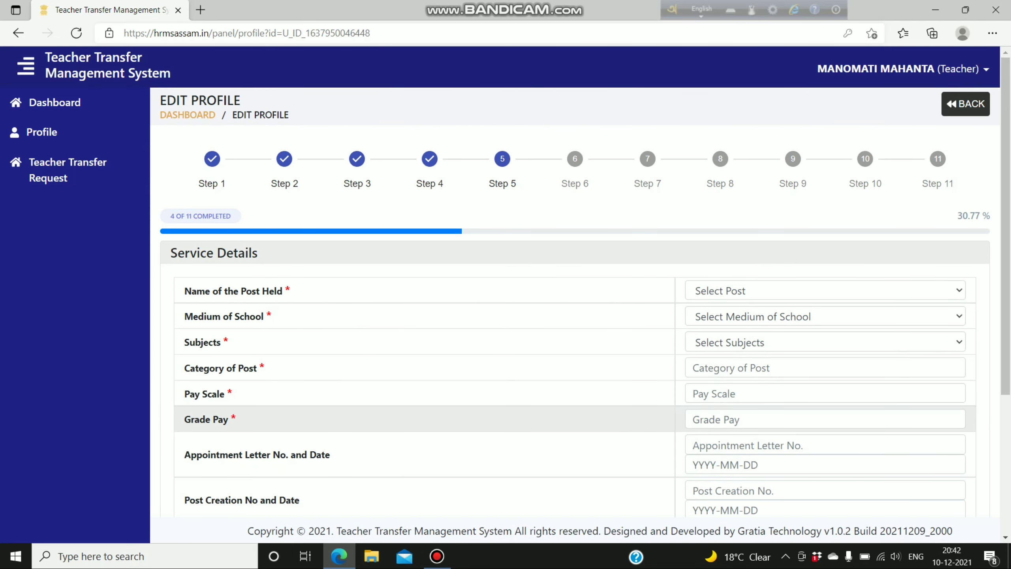
Step: Check the Name of the Post Held options again after reloading the Service Details section
scroll(424, 418, down, 2)
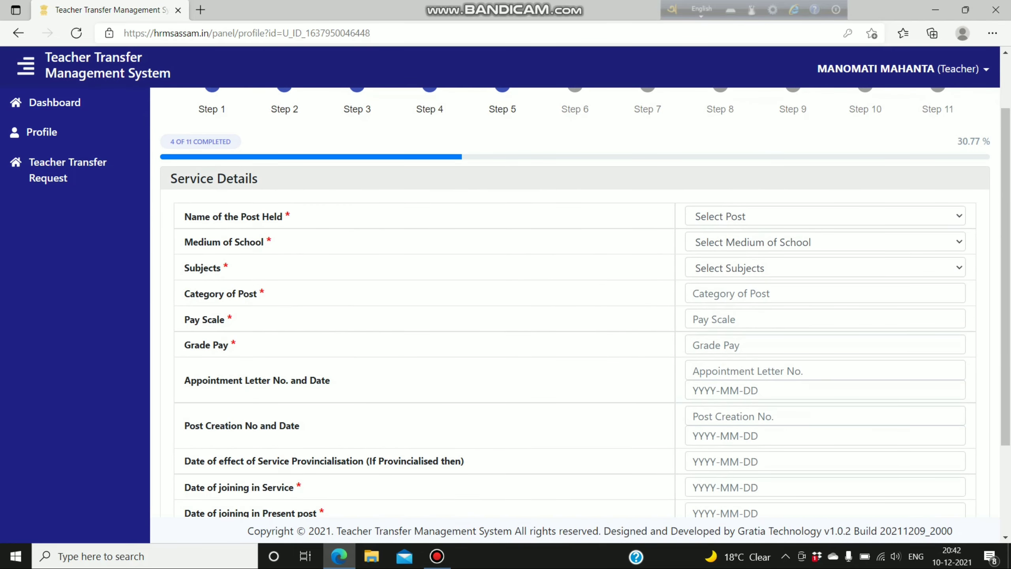
click(958, 217)
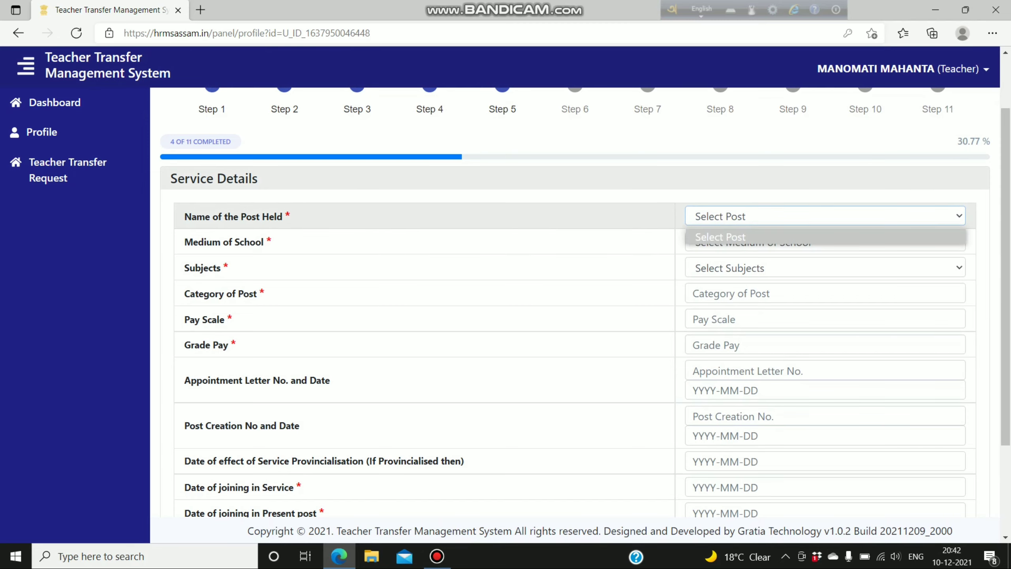
click(720, 237)
scroll(720, 239, up, 2)
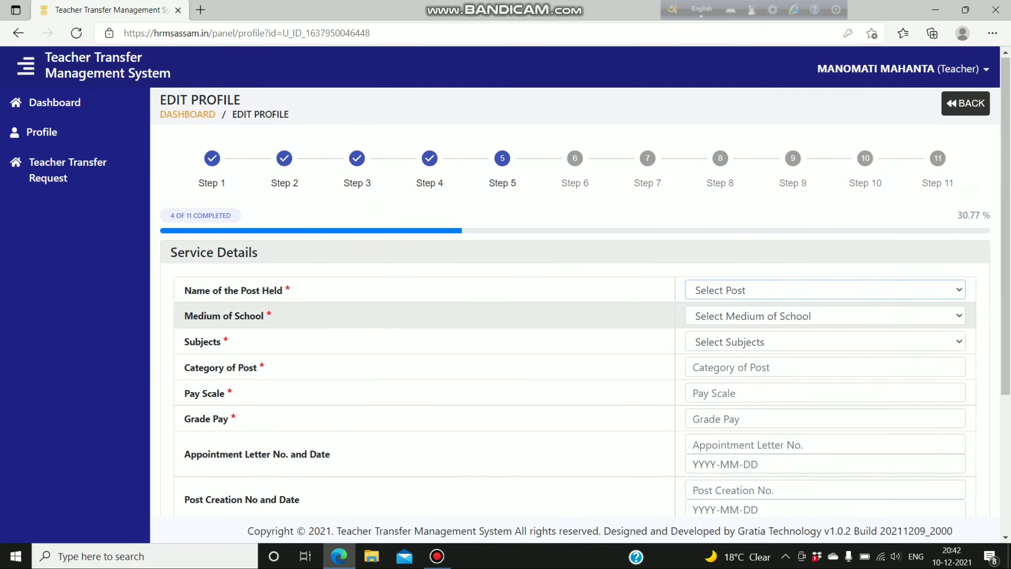
Step: Set Medium of School to Assamese and Subjects to All subjects in Service Details
click(824, 316)
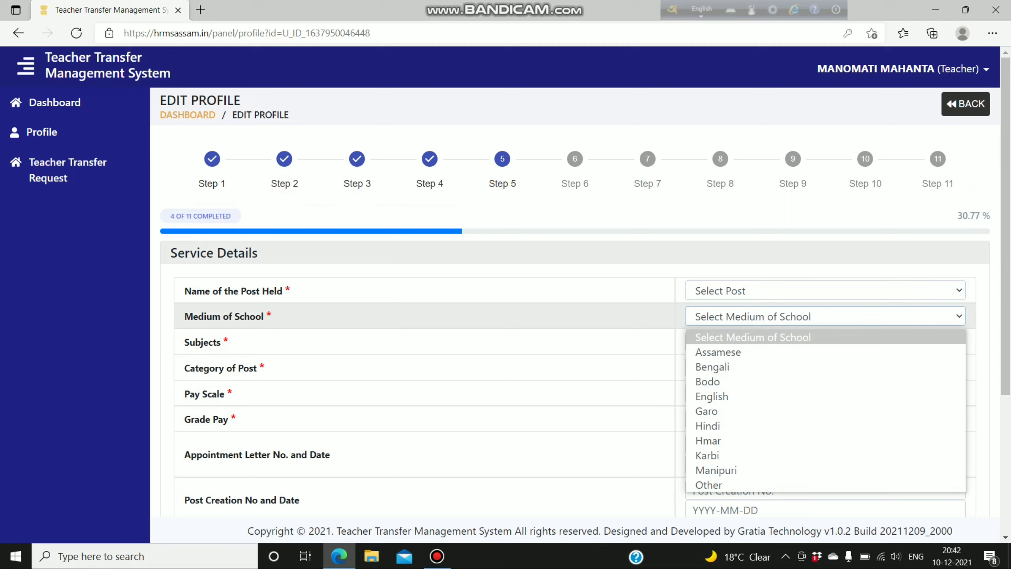
click(743, 352)
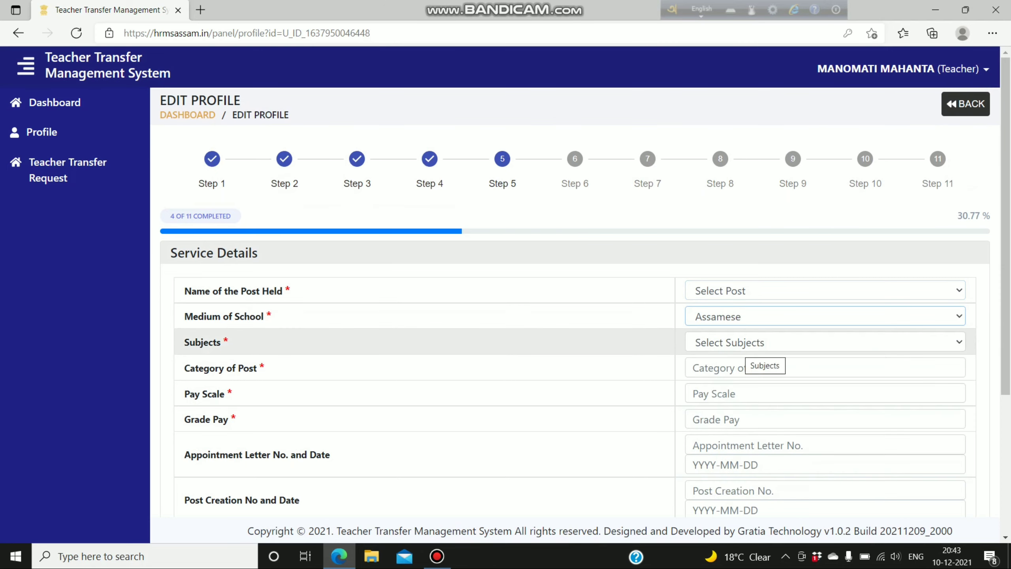
click(747, 343)
scroll(736, 151, down, 1)
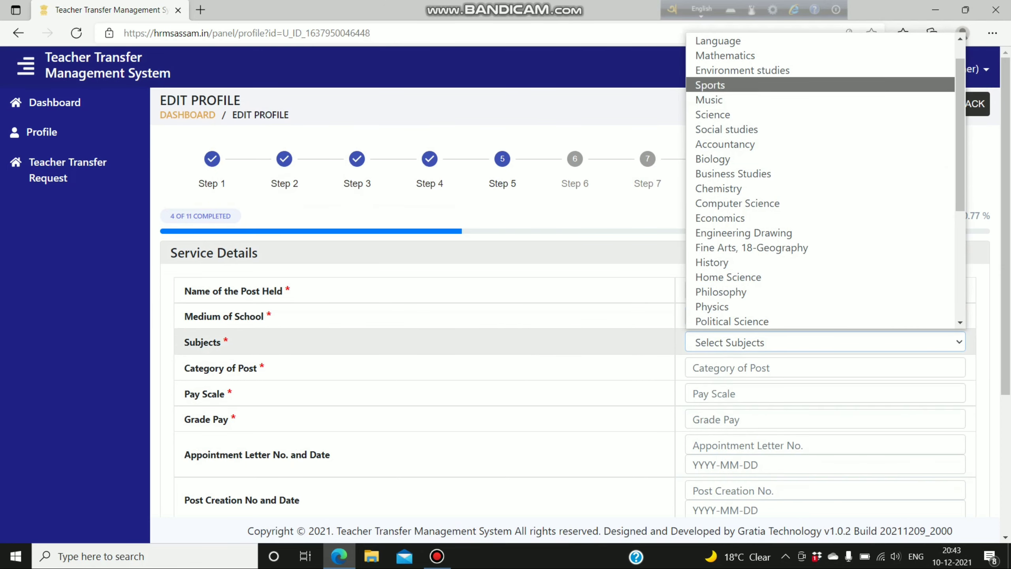
scroll(736, 151, up, 1)
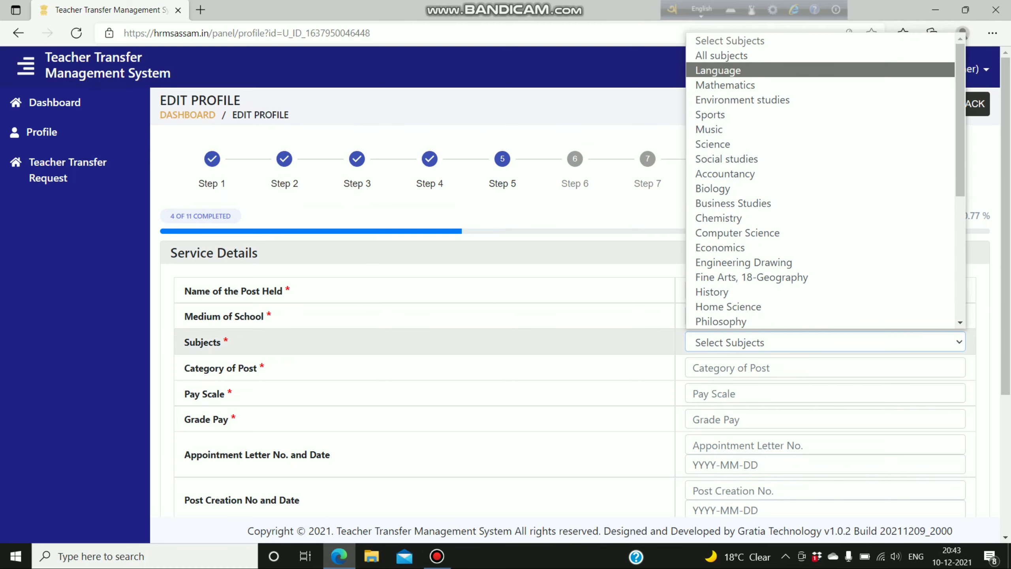
click(736, 55)
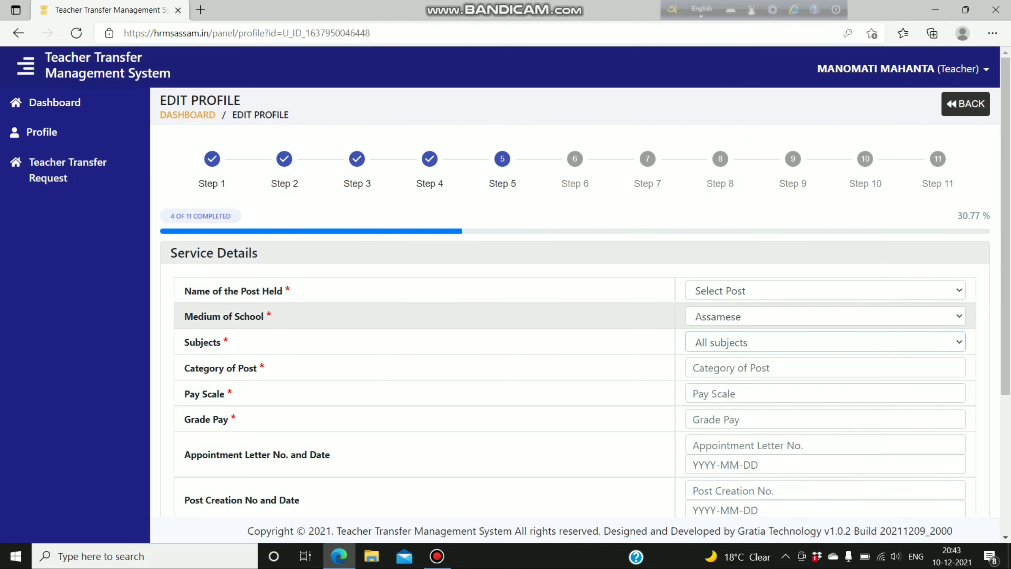
Step: Recheck the post options with medium and subjects set, and look over the remaining Service Details fields
click(862, 291)
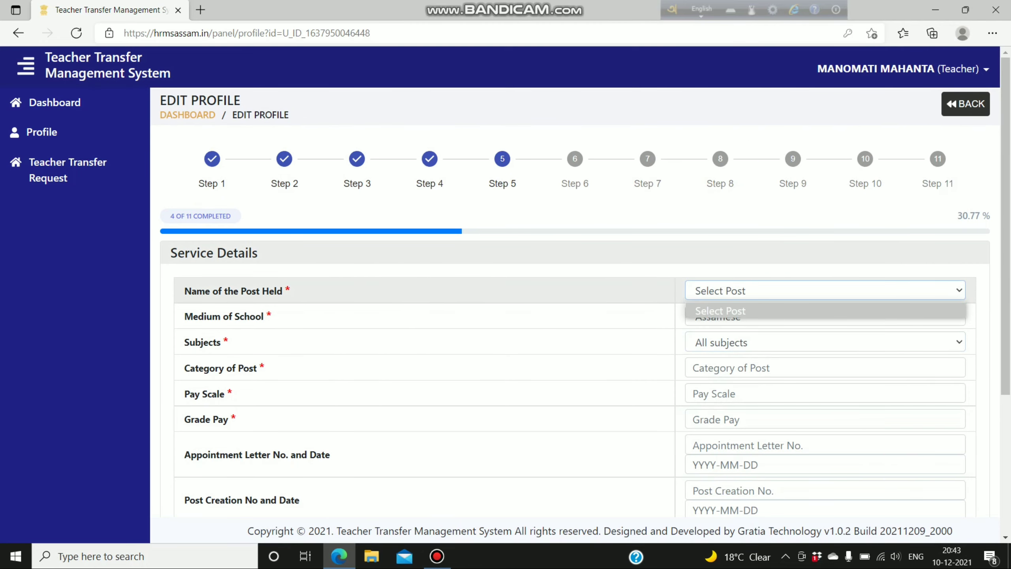
click(756, 311)
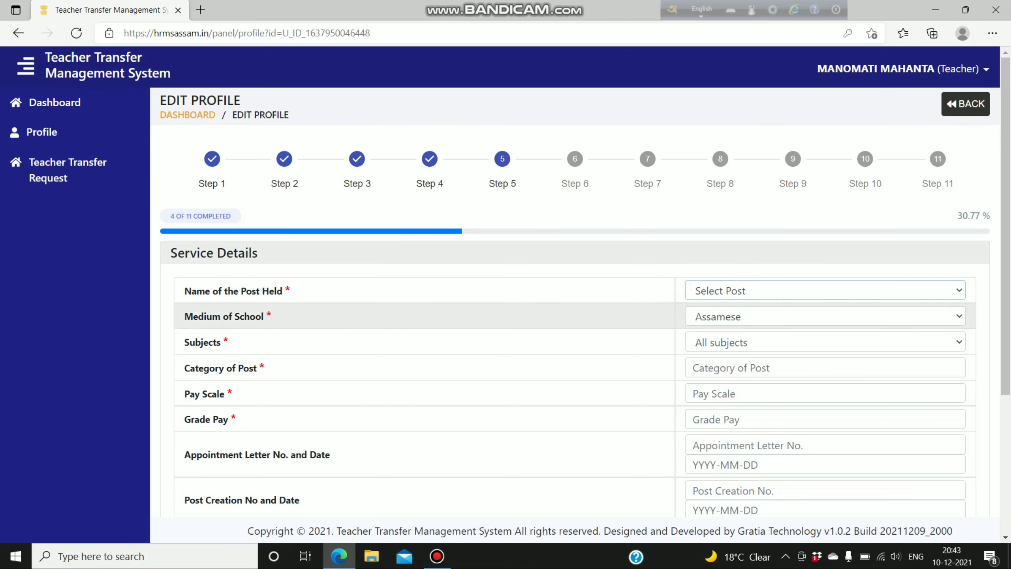
scroll(398, 343, down, 5)
scroll(398, 346, down, 1)
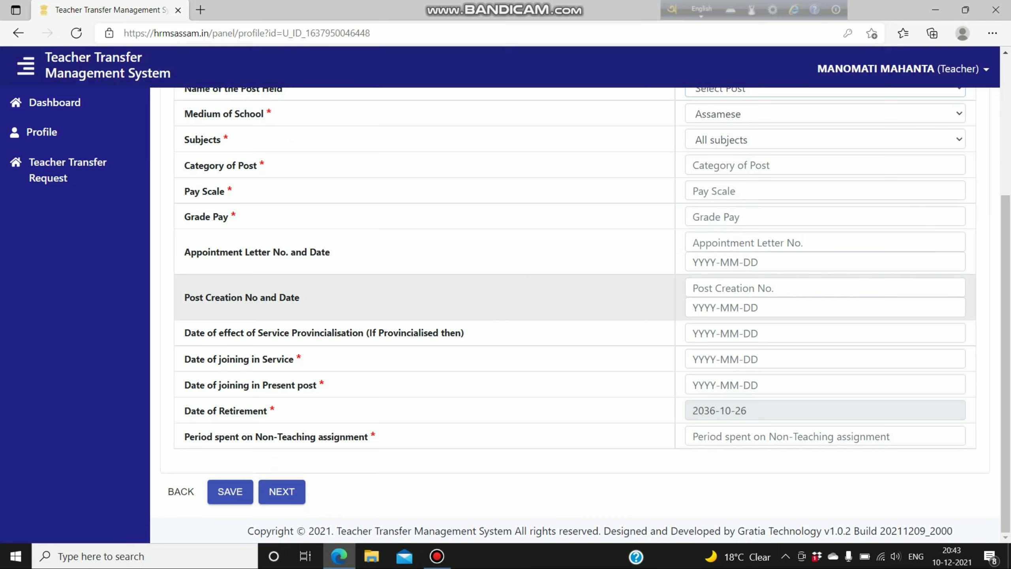
scroll(398, 398, up, 4)
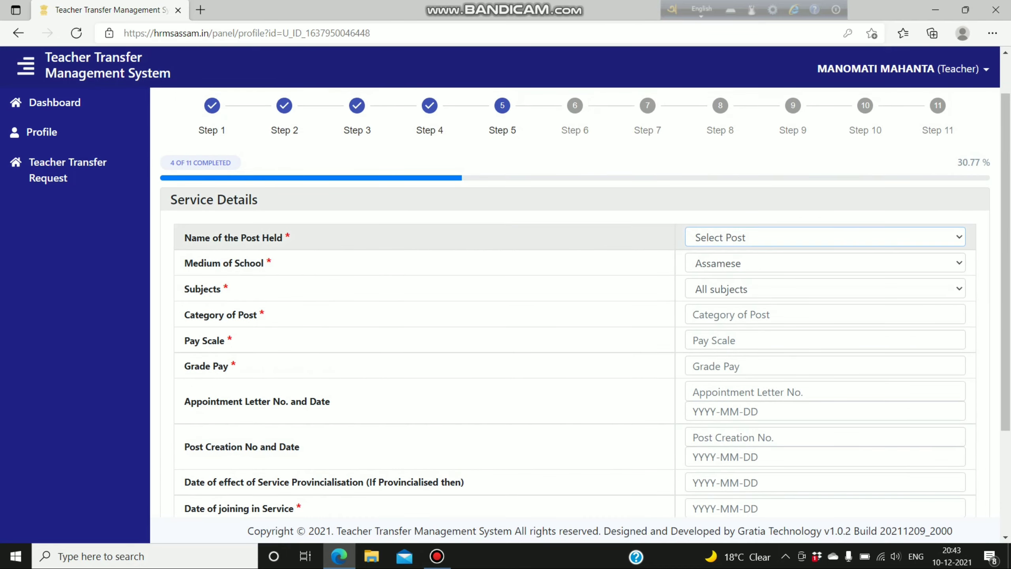
click(824, 237)
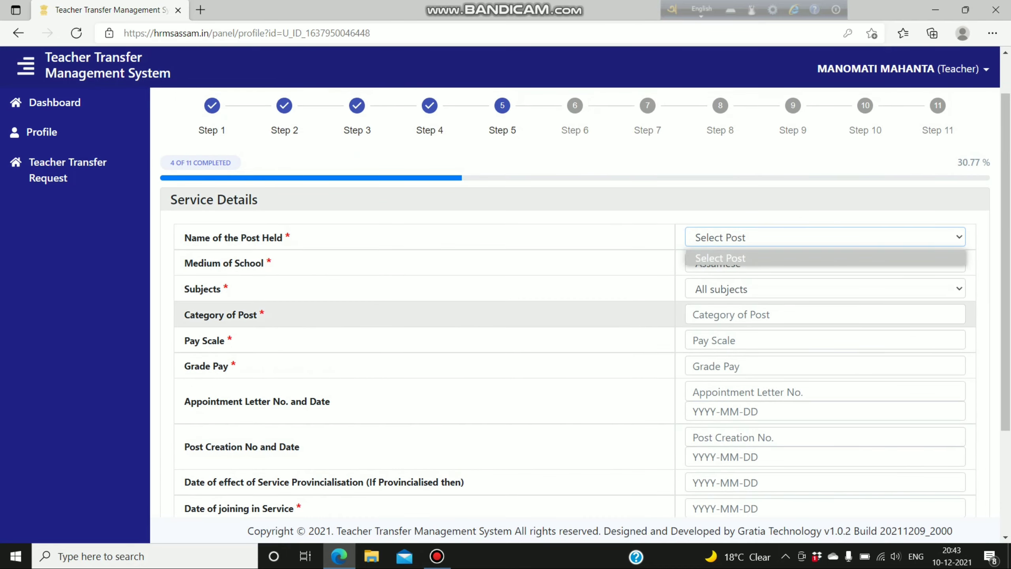
scroll(677, 354, down, 3)
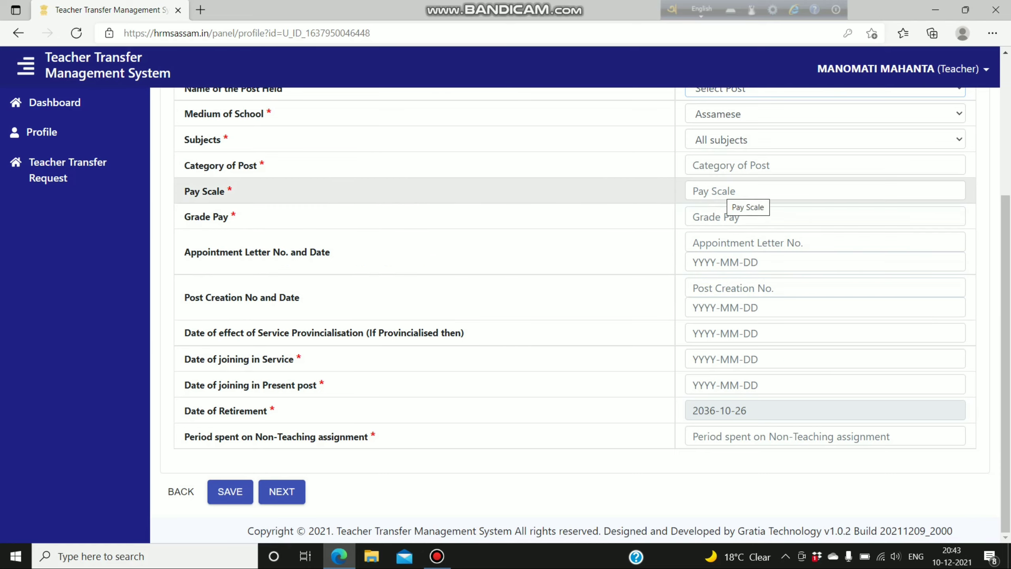
click(726, 192)
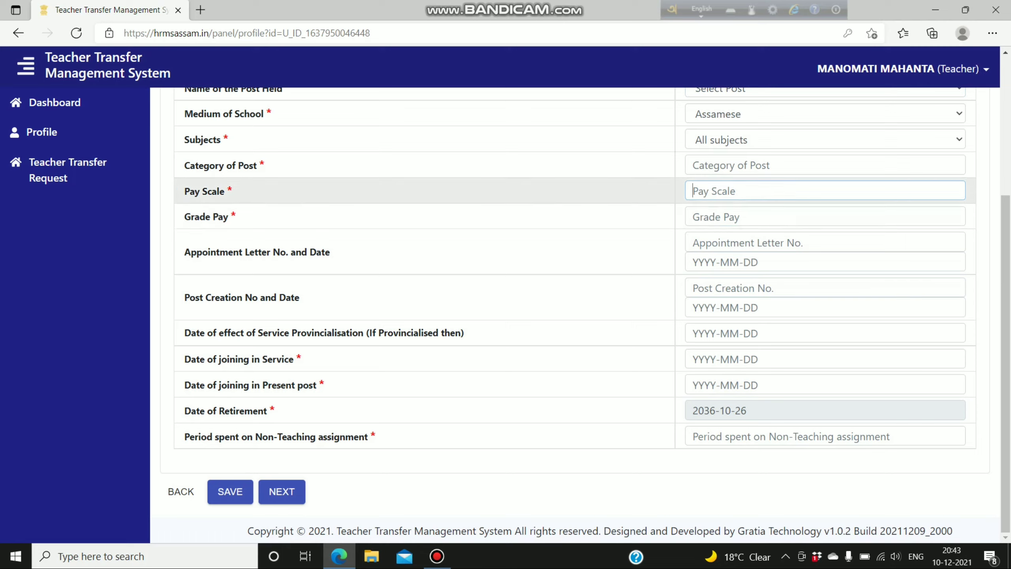
text(14000-60500/-)
click(692, 217)
text(8700)
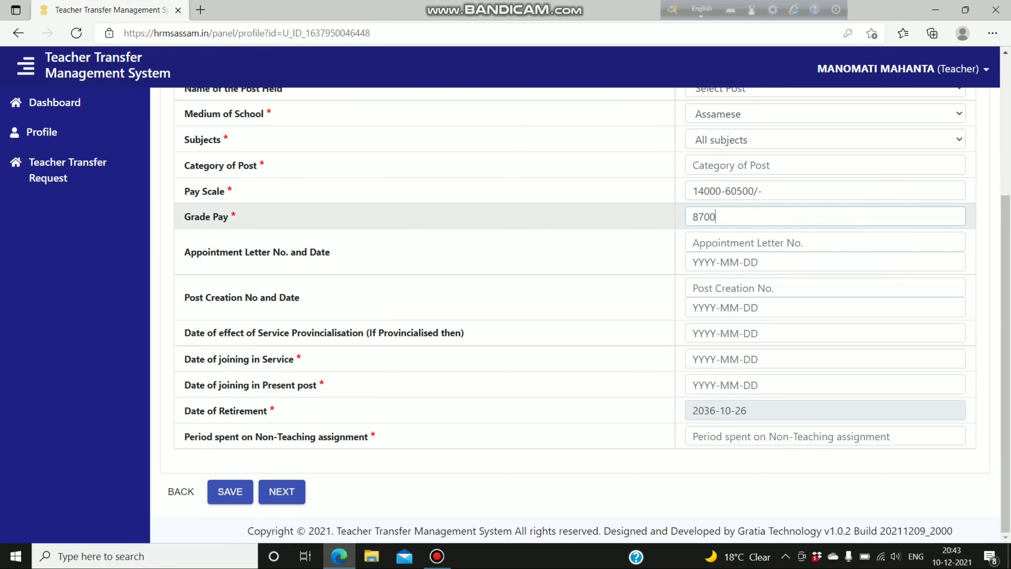
Step: Check the post options with the service fields filled in, save Service Details and try to continue to the next section
scroll(422, 291, up, 5)
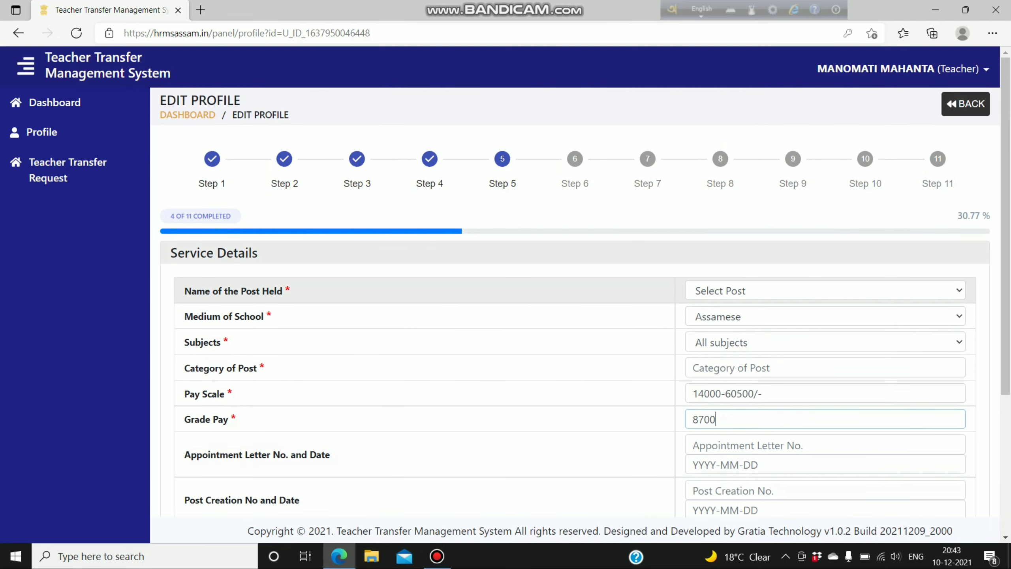
click(824, 291)
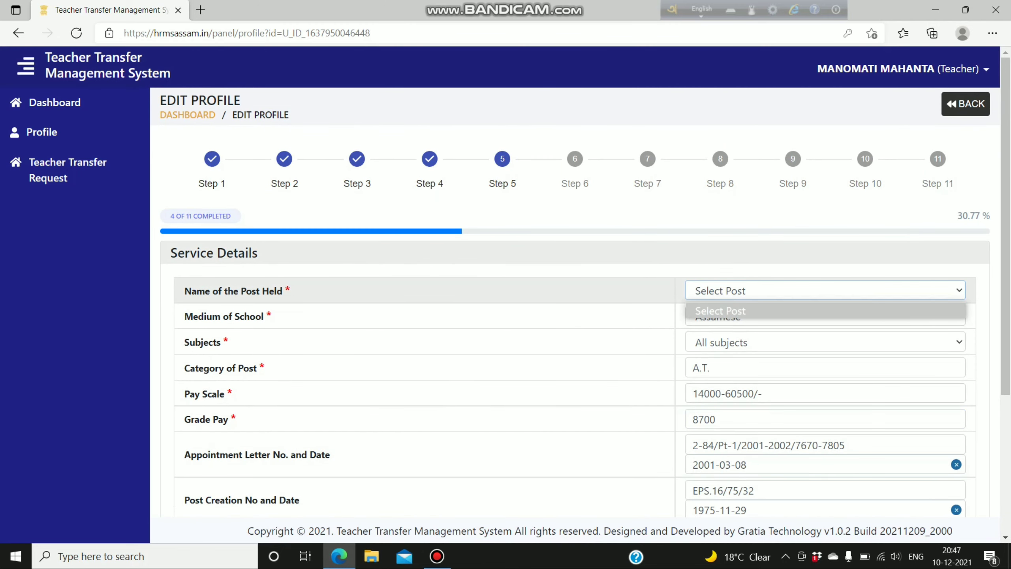
key(Escape)
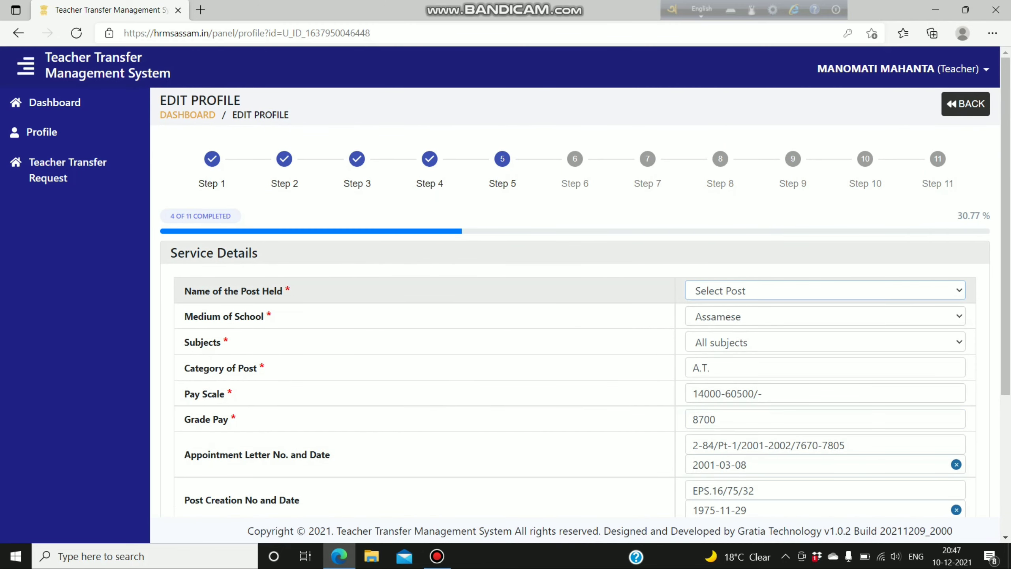
scroll(422, 316, down, 5)
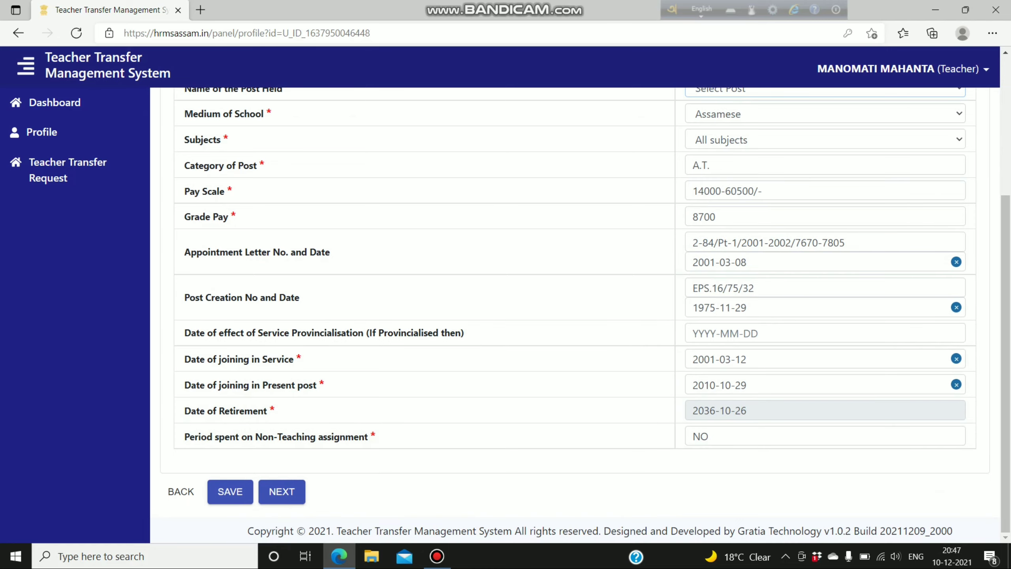
click(230, 491)
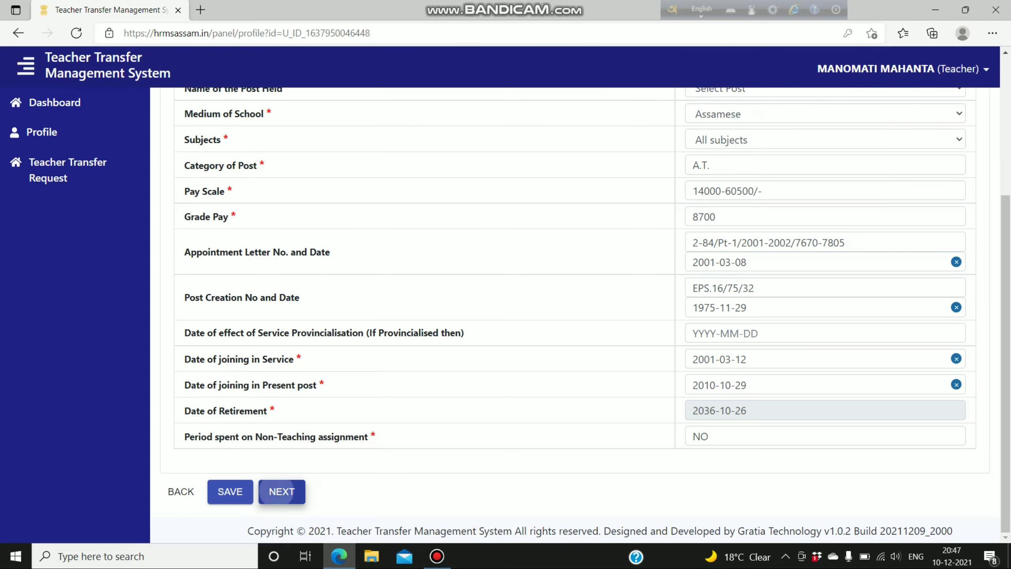
click(282, 491)
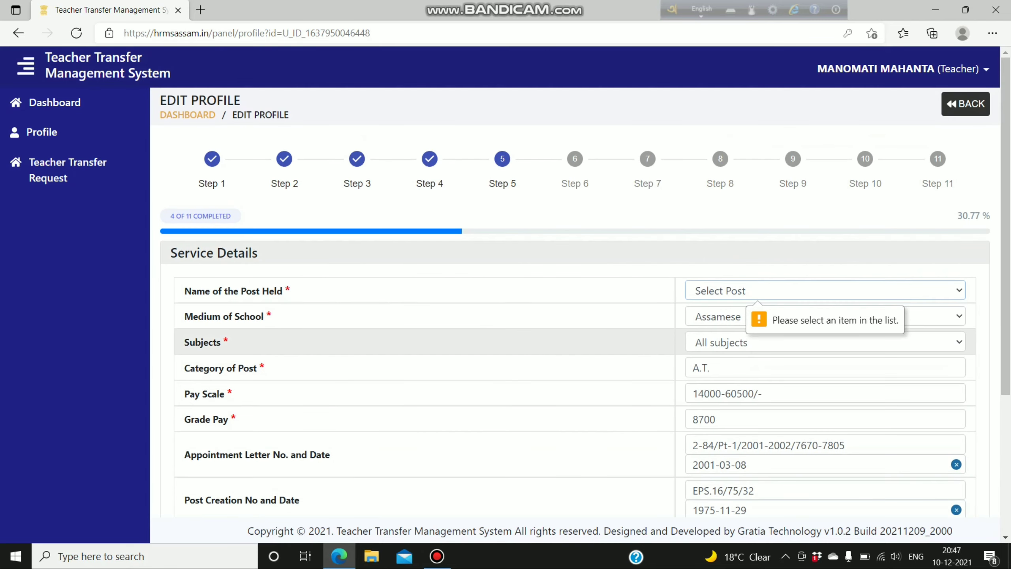
Step: Examine the options for Name of the Post Held and Medium of School in Service Details
click(825, 291)
click(720, 311)
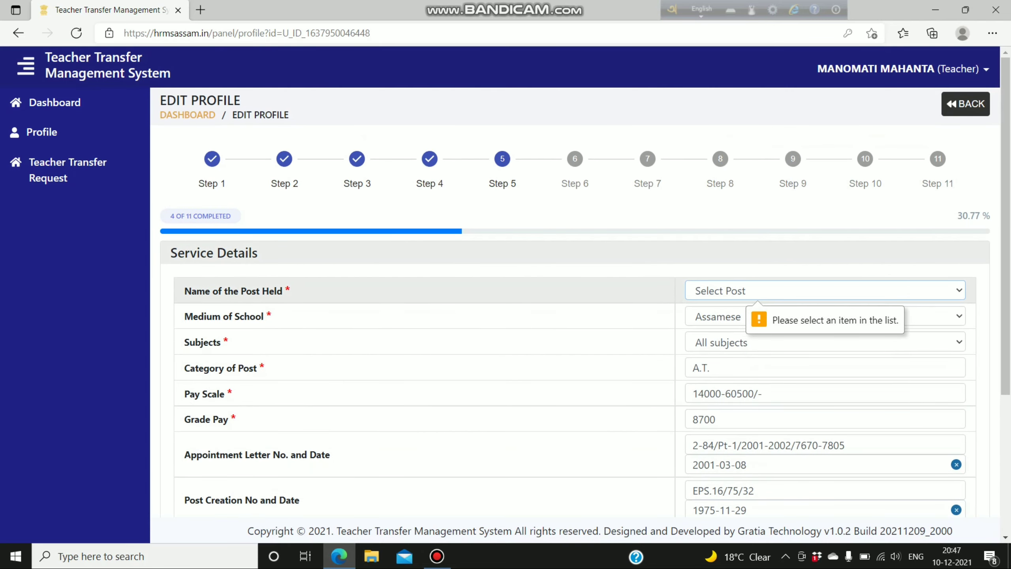
click(825, 316)
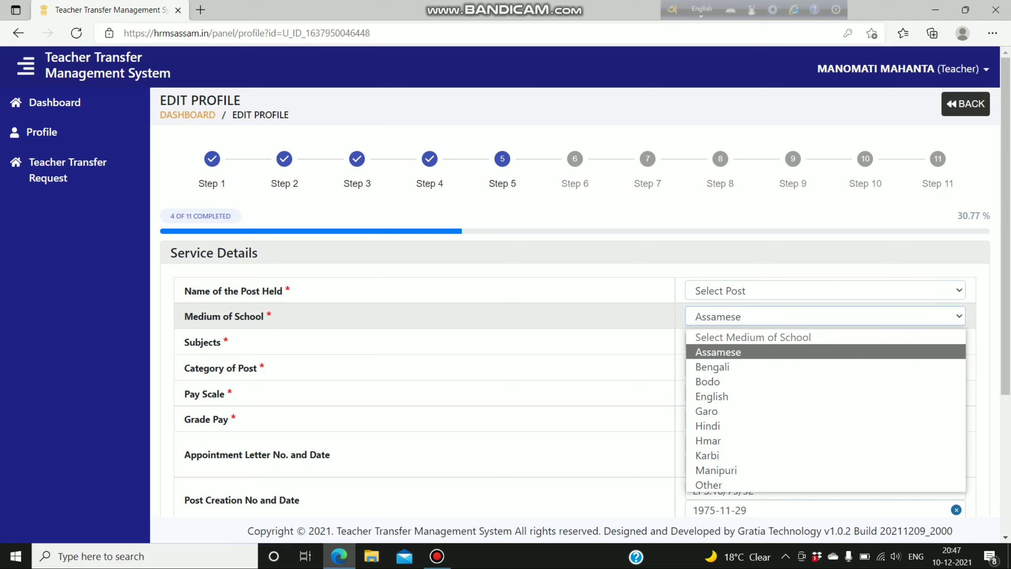
click(825, 316)
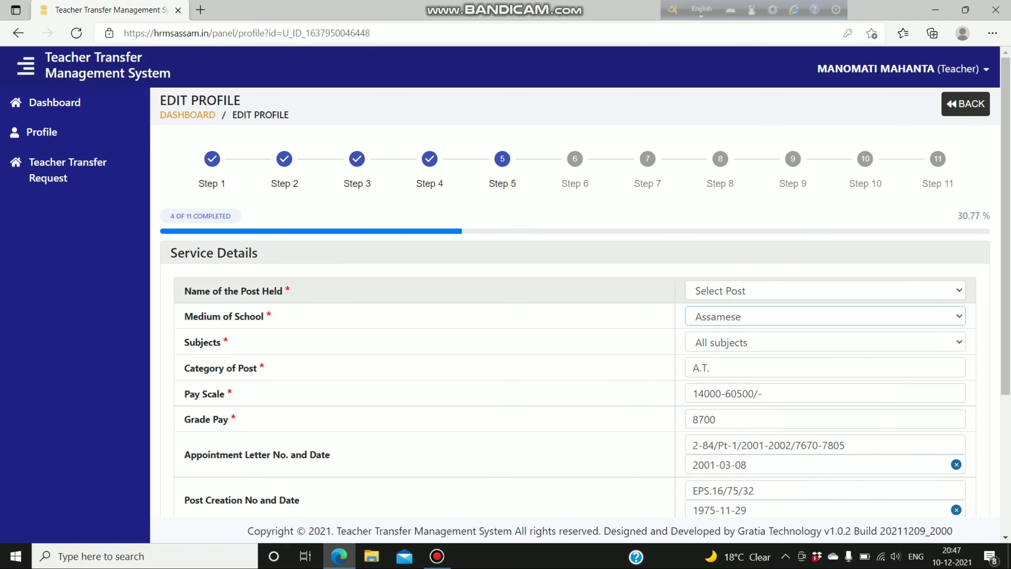
click(825, 290)
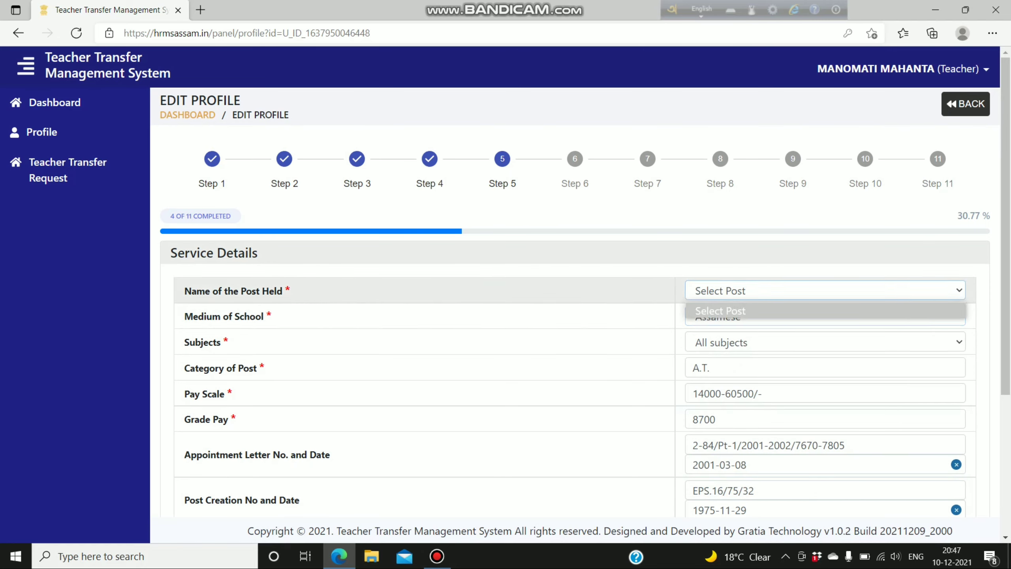
key(Escape)
Step: Save Service Details once more and try again to advance to the following section
scroll(424, 341, down, 5)
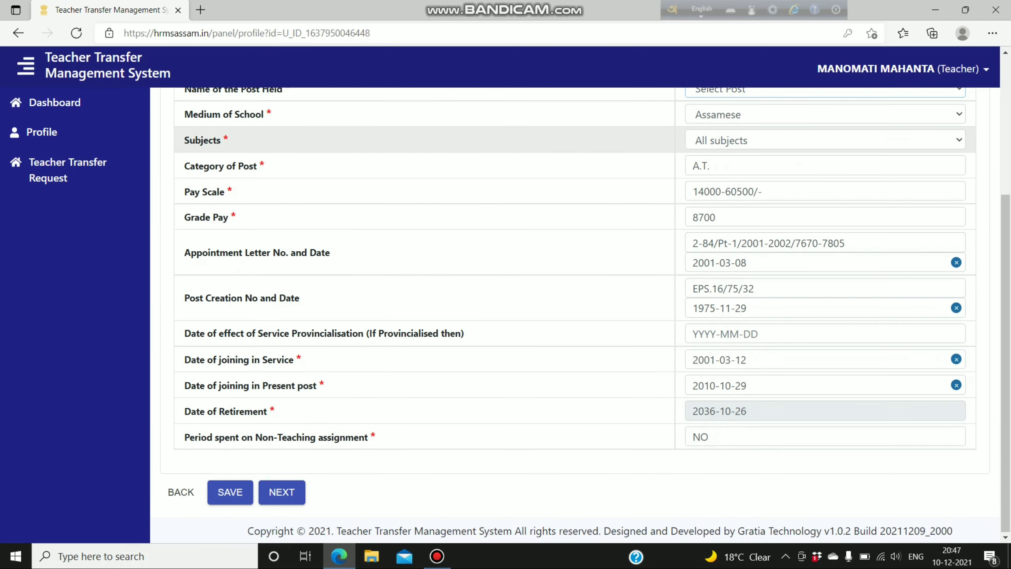
click(230, 491)
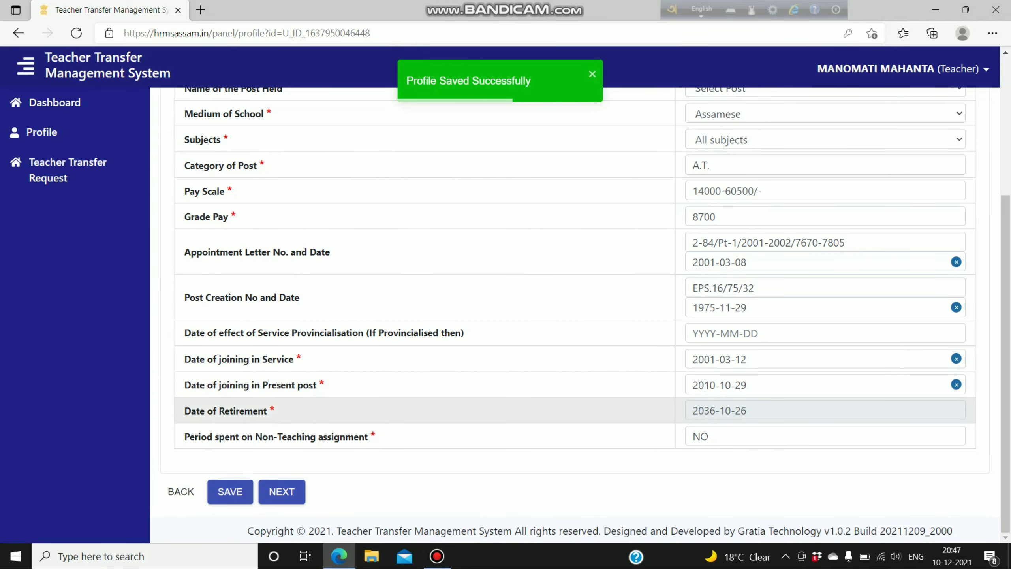
click(282, 491)
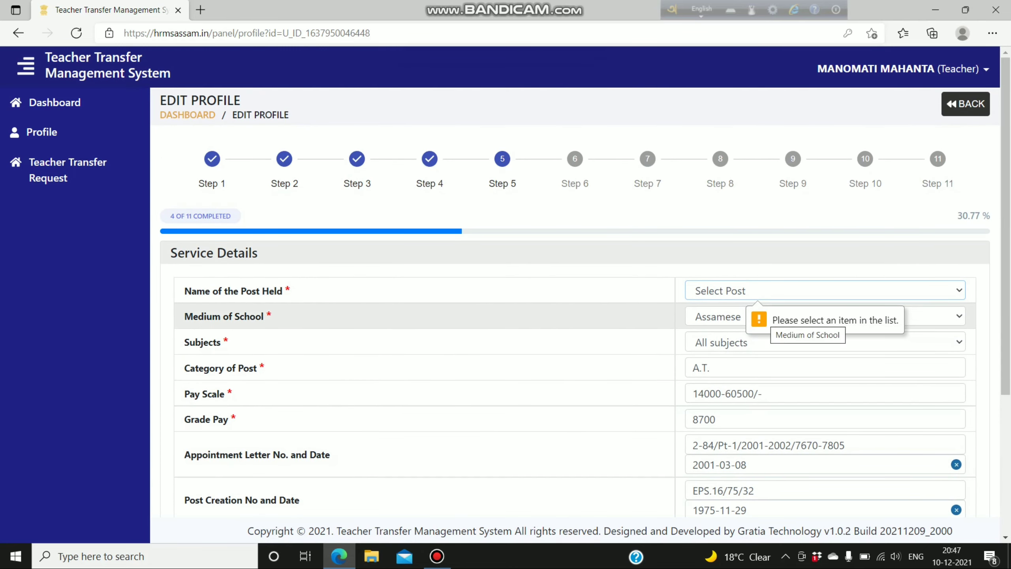
Step: Check the Name of the Post Held list again and reload the profile page
click(776, 316)
click(823, 290)
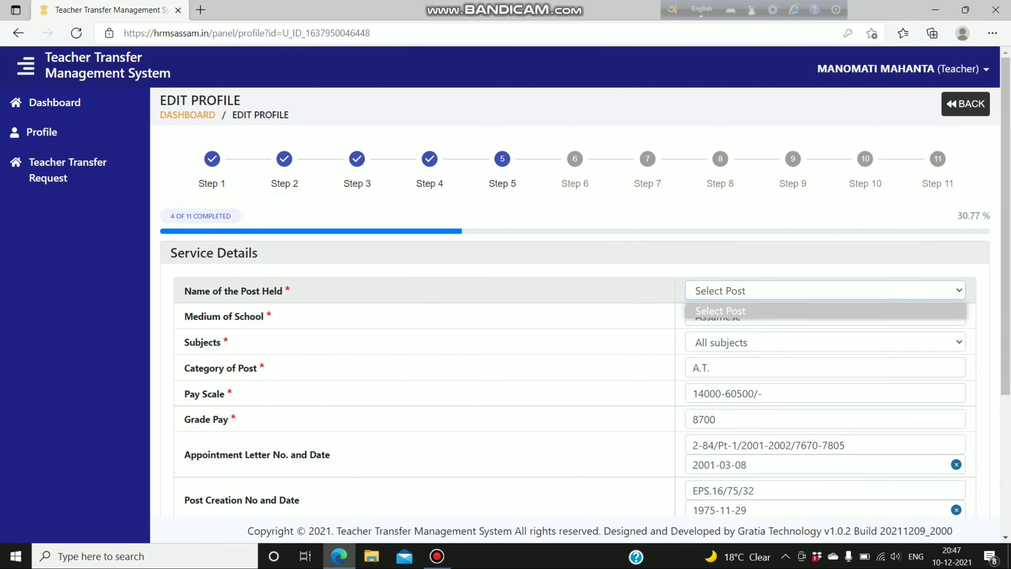
right_click(756, 278)
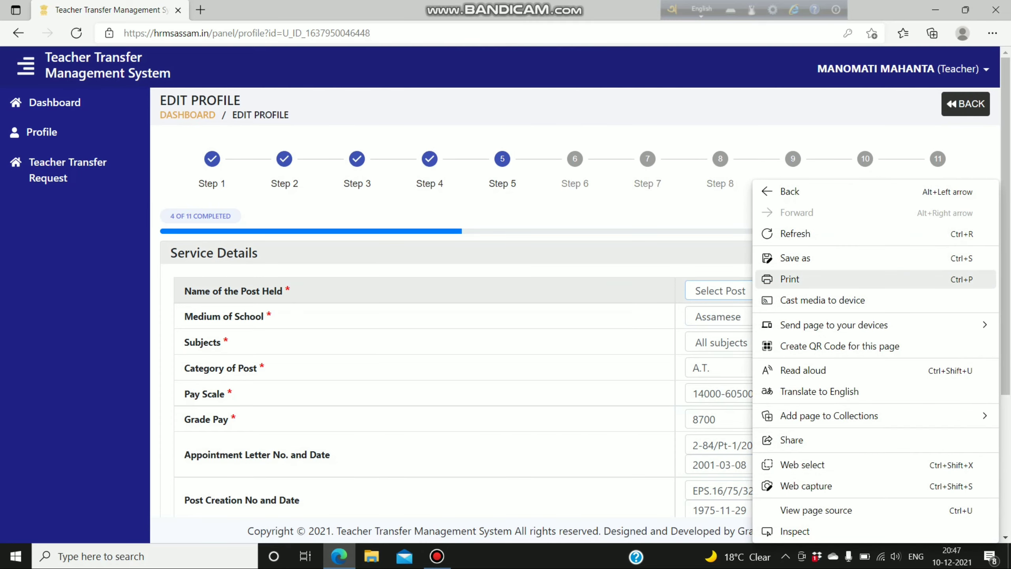
click(794, 233)
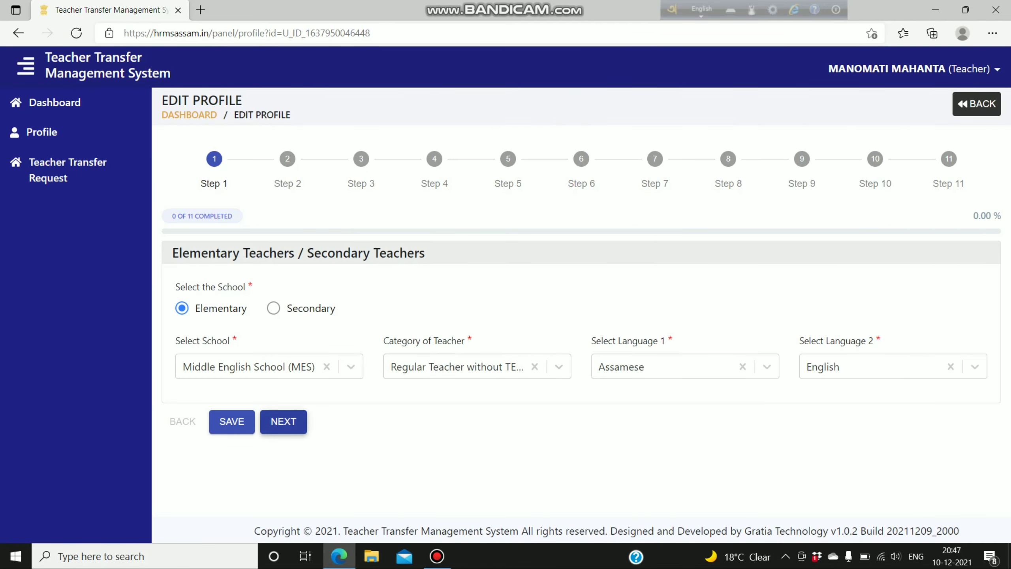
Step: Save the school selection, Personal Details, Academic Qualifications and Professional and Other Qualifications sections in turn to return to Service Details
click(232, 422)
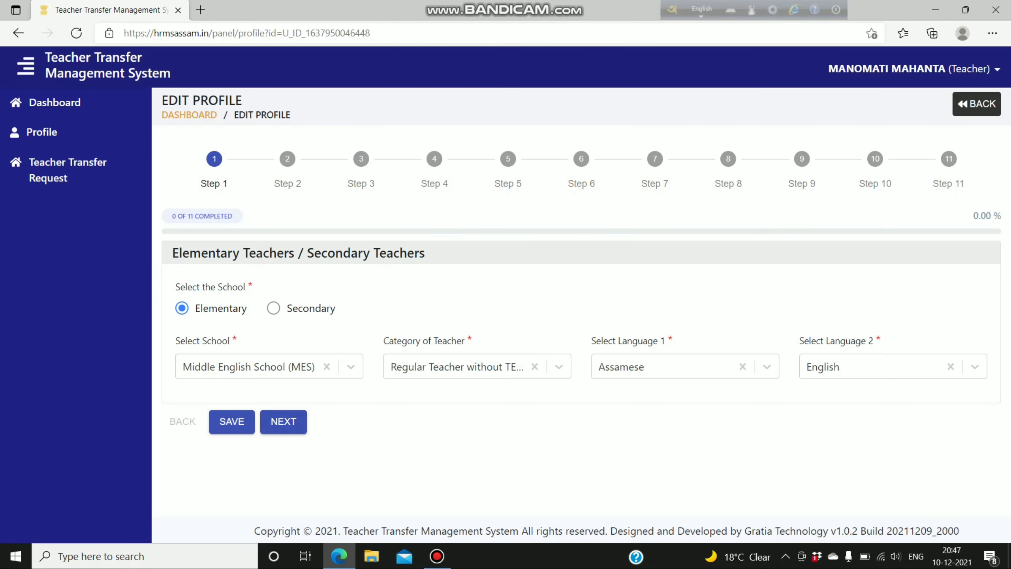
click(283, 421)
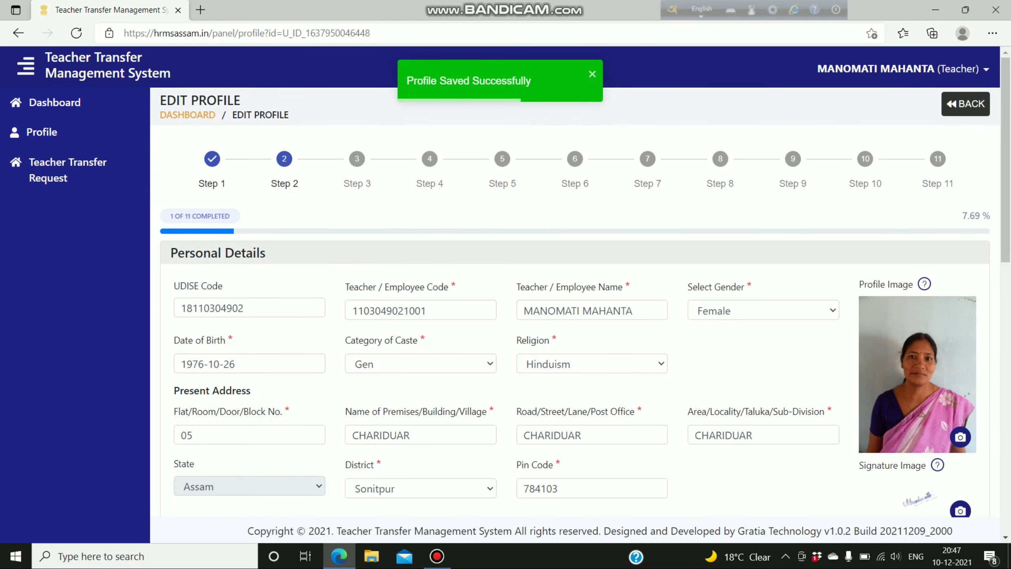
scroll(279, 437, down, 12)
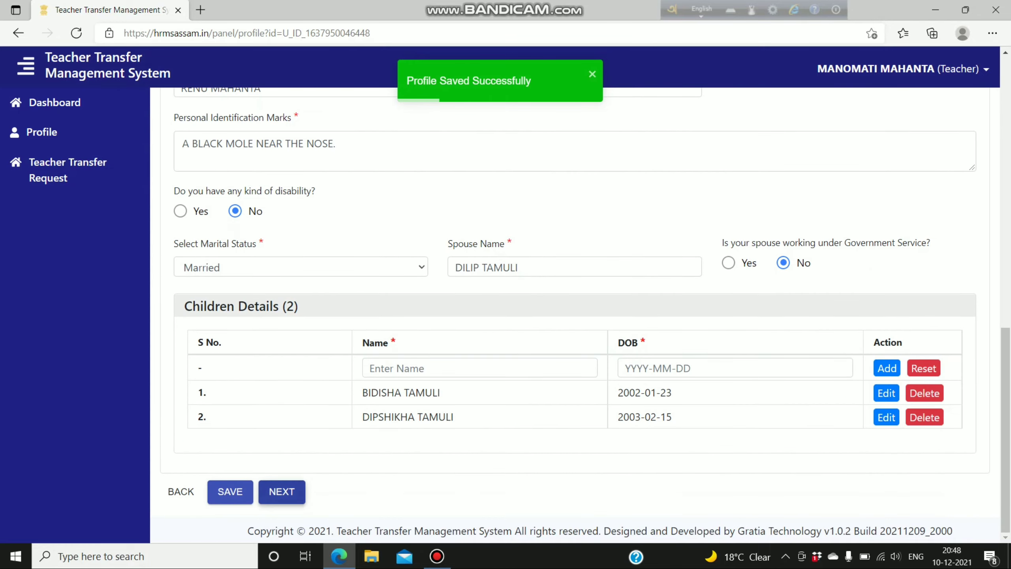
click(230, 491)
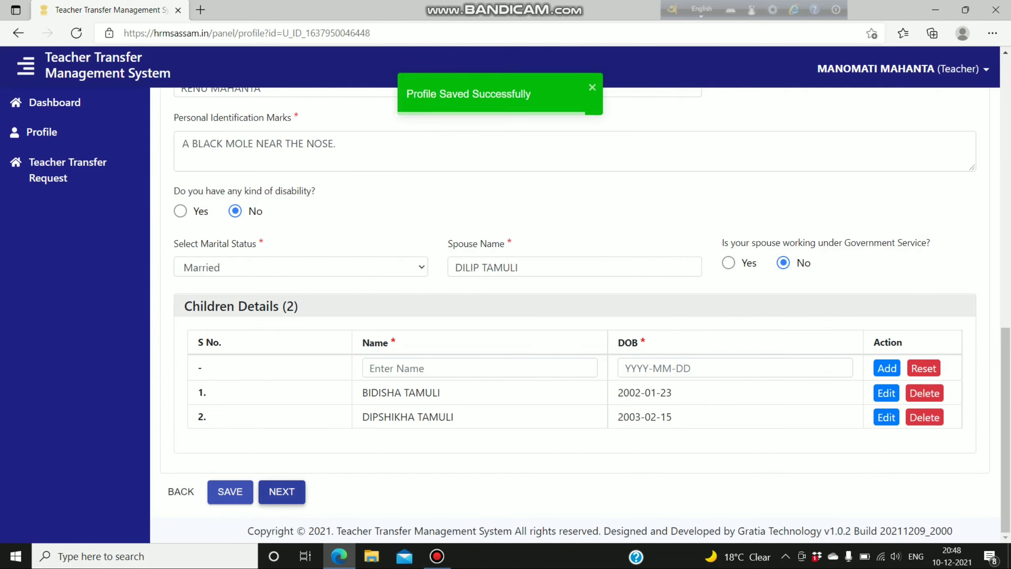
click(282, 491)
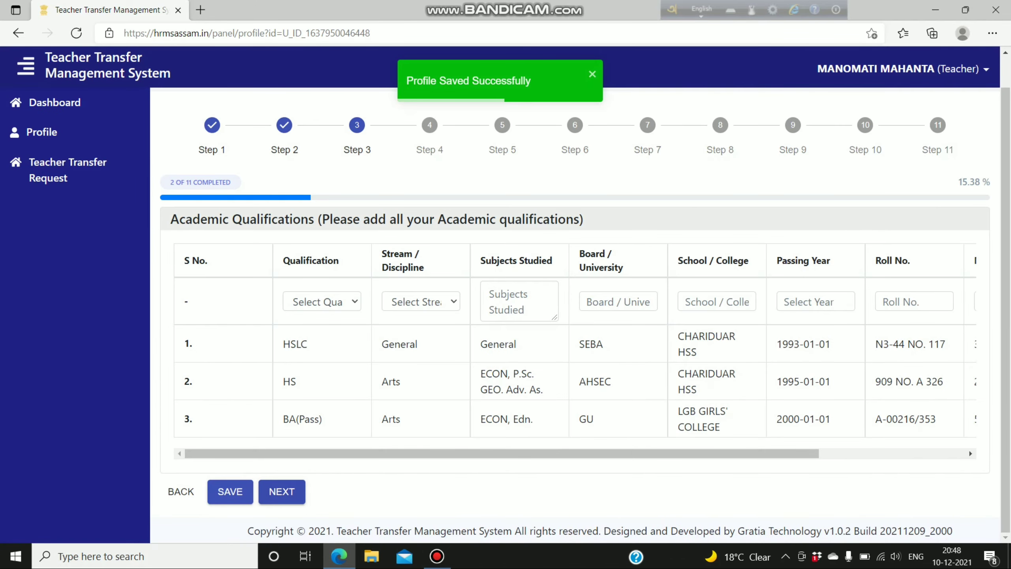
click(274, 493)
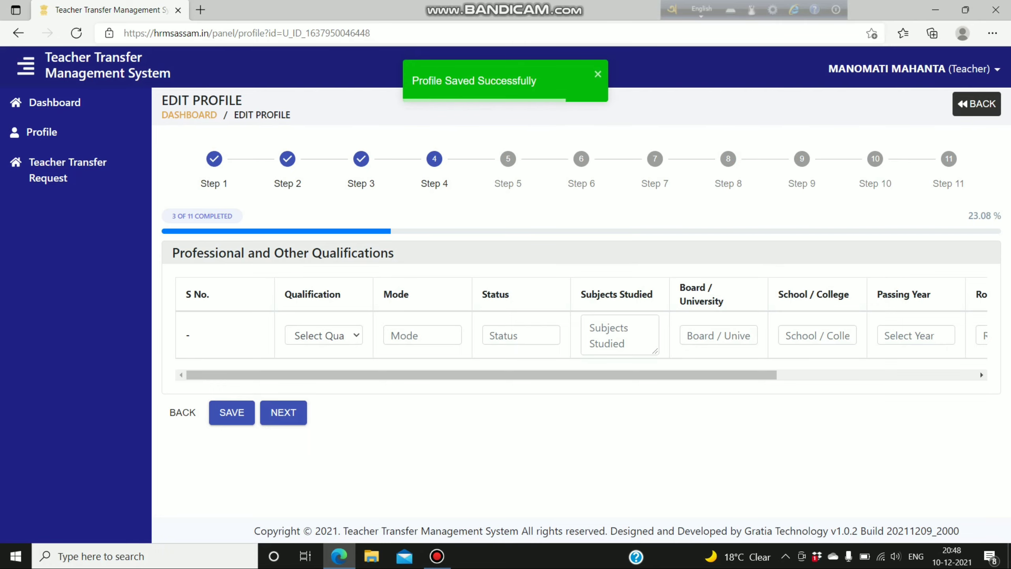
click(232, 413)
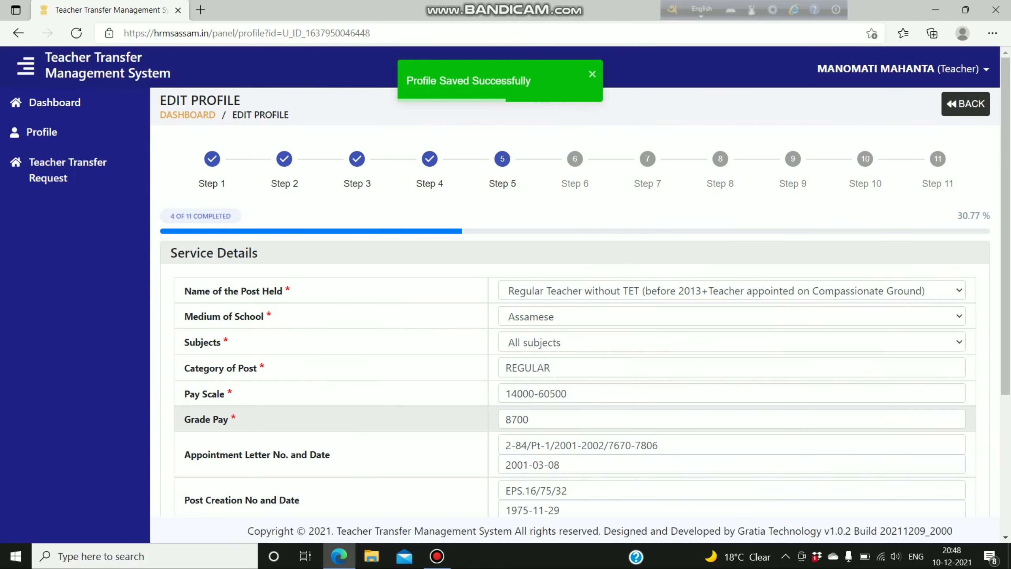
Step: Set the Date of joining in Present post in Service Details to 2010-10-29
scroll(331, 420, down, 2)
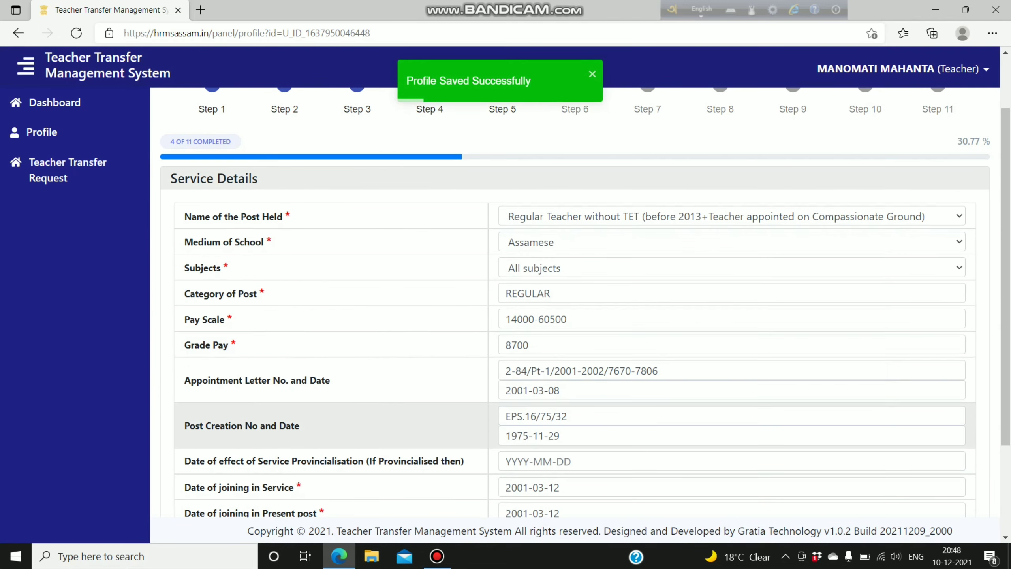
scroll(330, 425, down, 3)
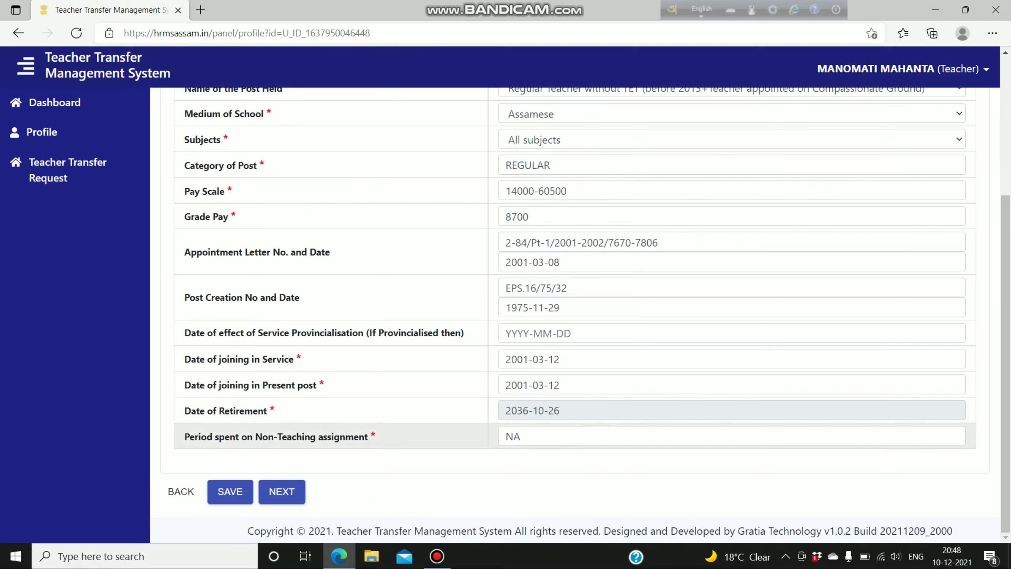
scroll(330, 438, up, 5)
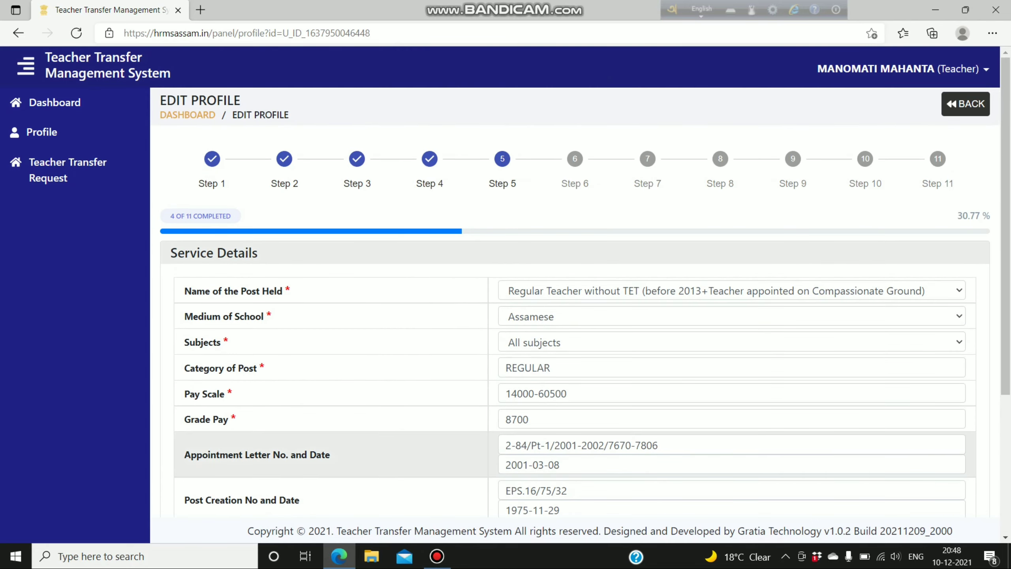
scroll(575, 302, down, 4)
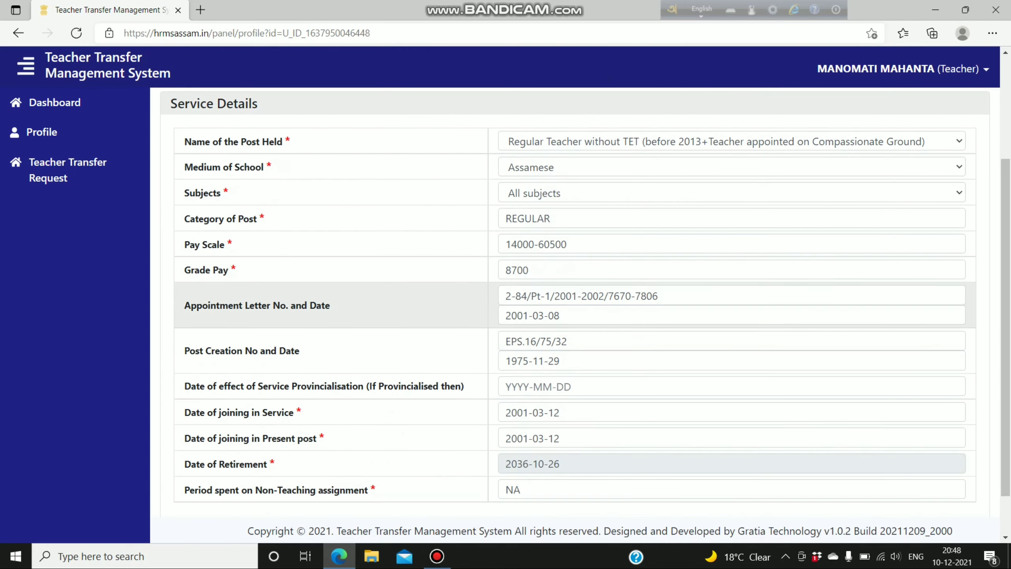
scroll(331, 463, down, 1)
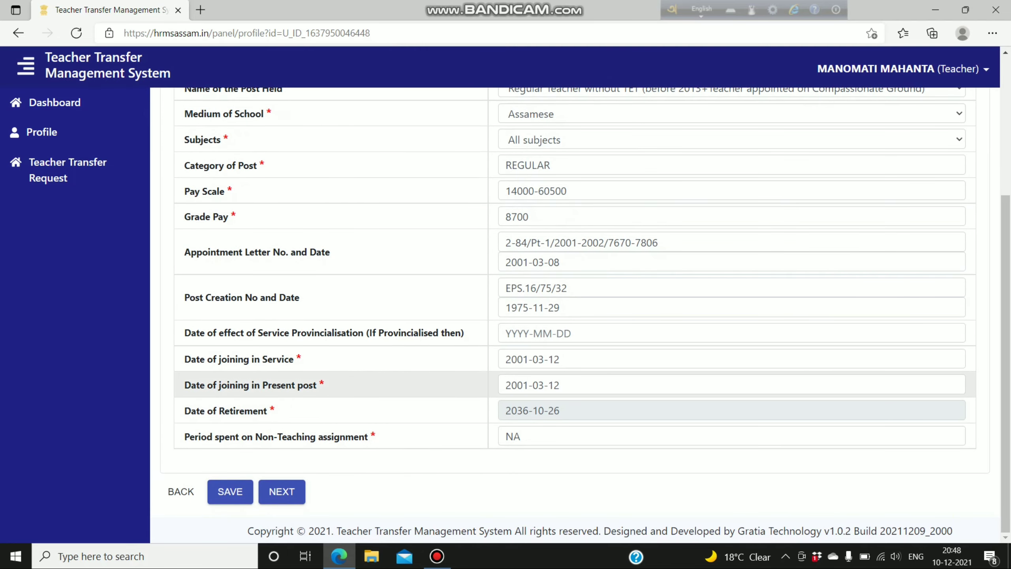
click(528, 384)
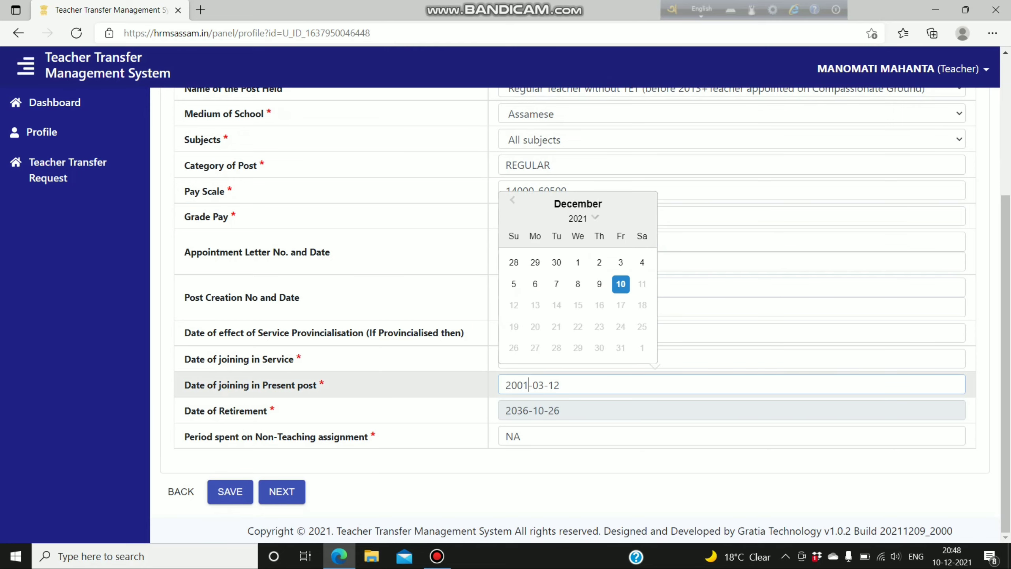
click(580, 218)
scroll(572, 280, down, 2)
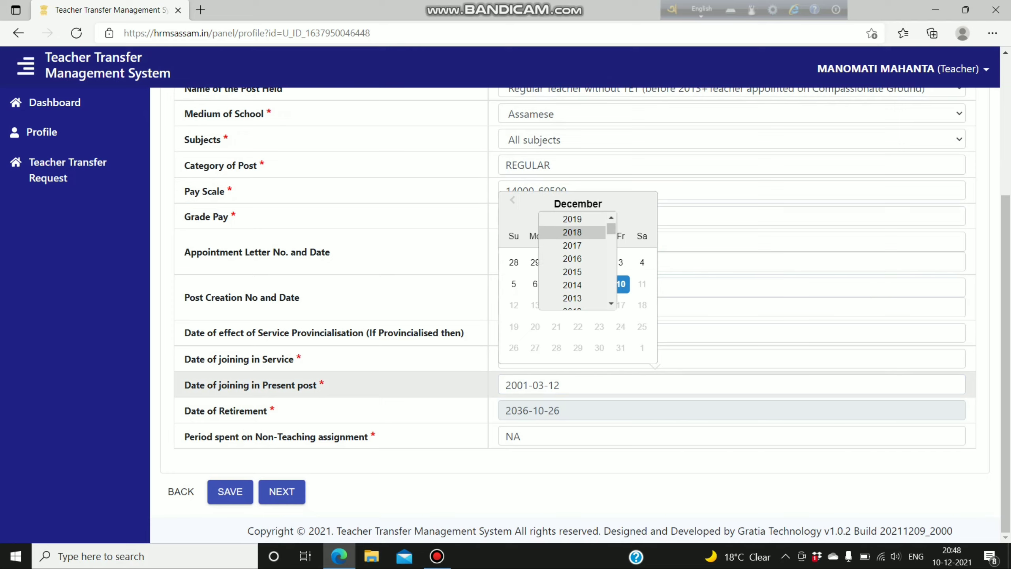
scroll(572, 285, down, 2)
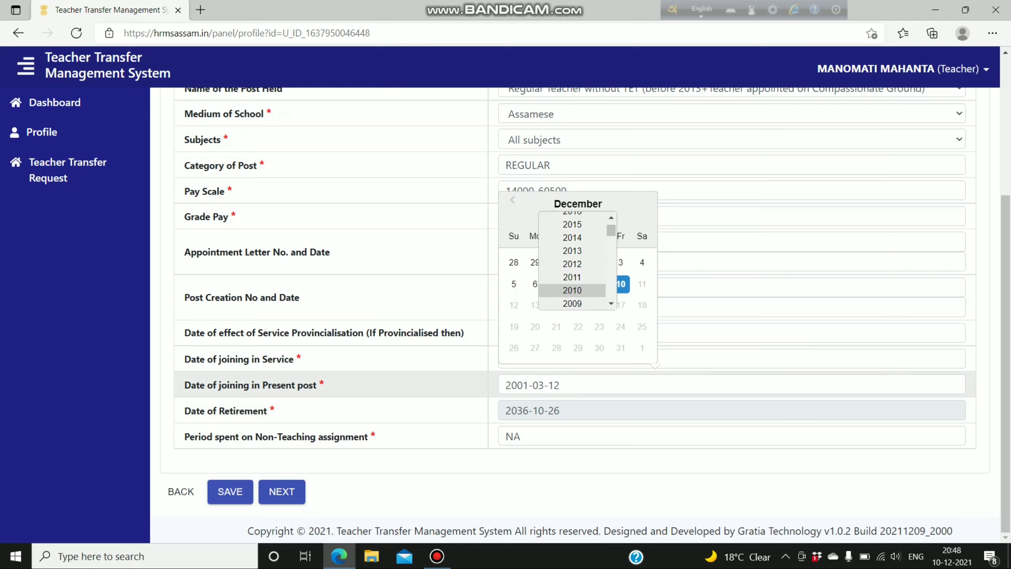
click(571, 290)
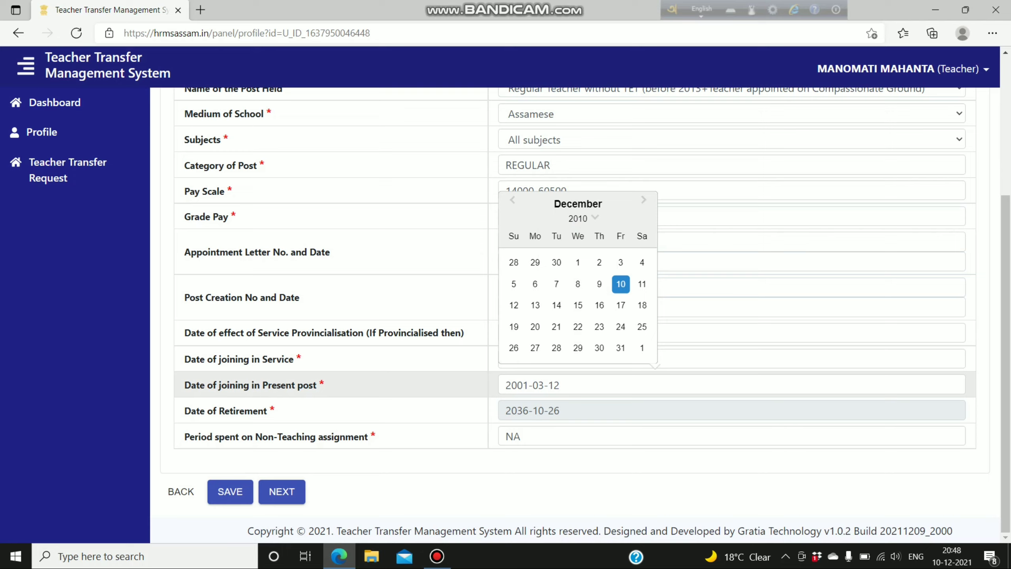
click(512, 200)
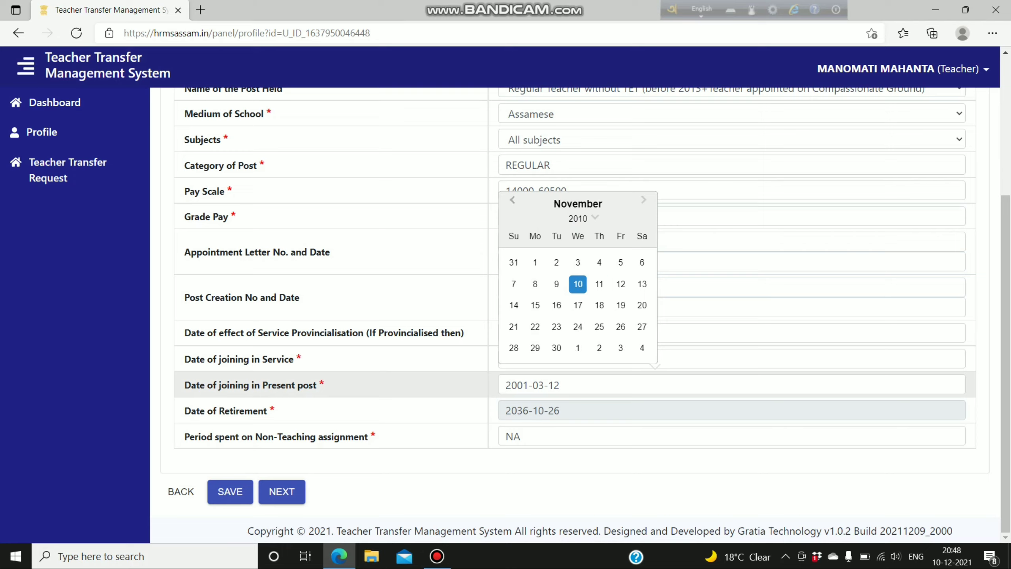
click(512, 200)
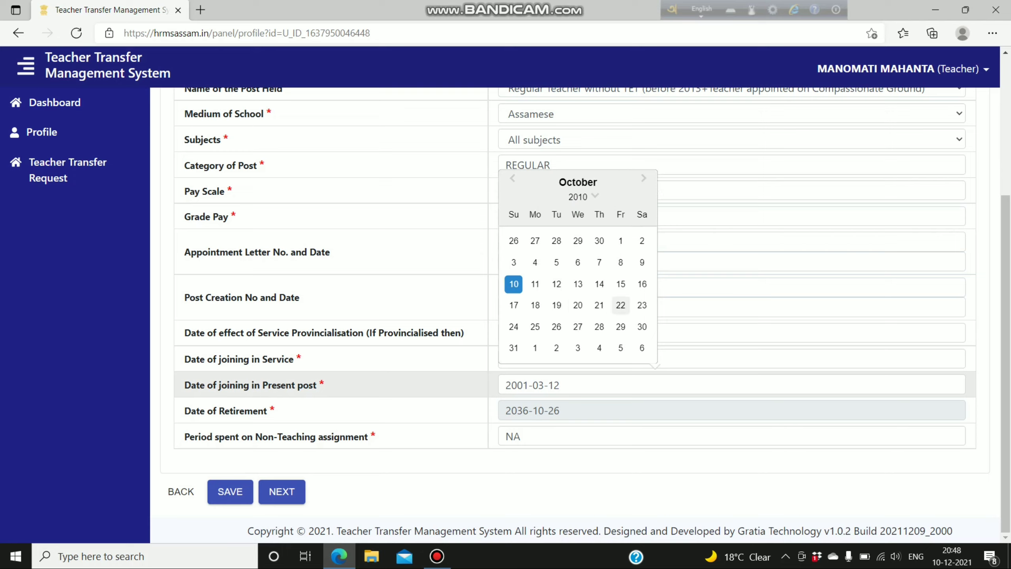
click(621, 327)
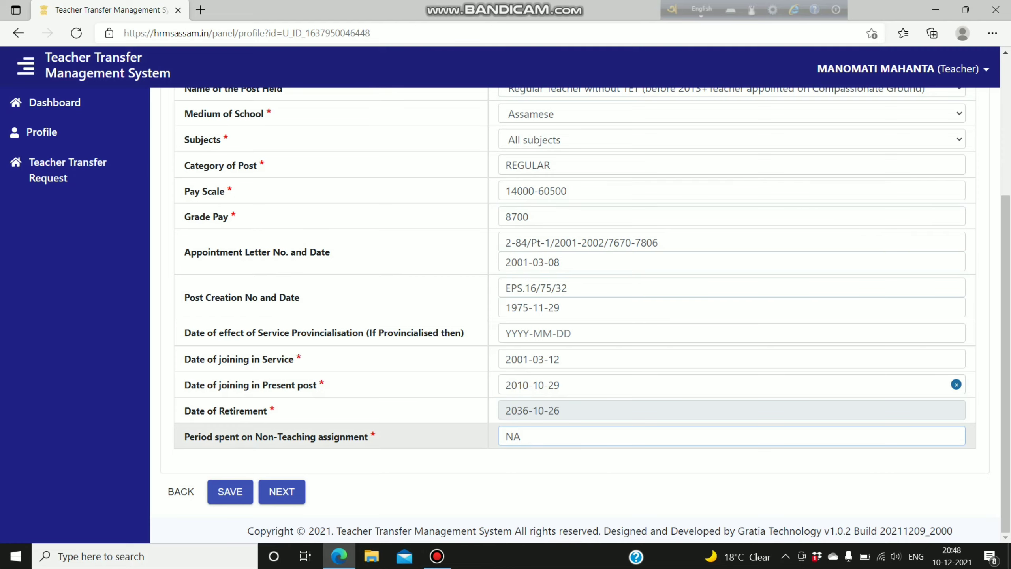
Step: Change Period spent on Non-Teaching assignment to NO and Category of Post to A.T
key(BackSpace)
text(O)
scroll(318, 442, up, 5)
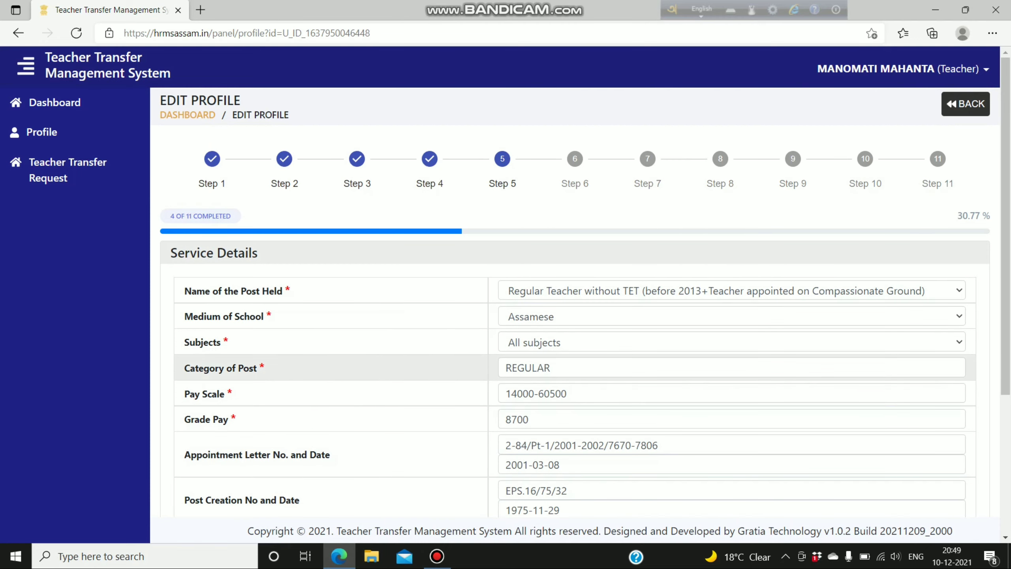
click(575, 368)
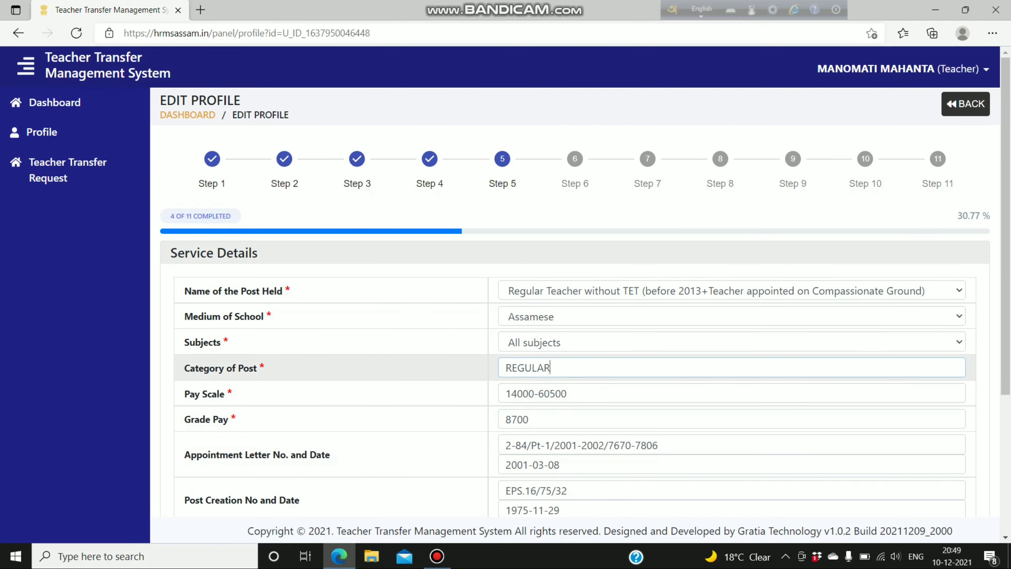
key(BackSpace)
key(BackSpace)
key(BackSpace)
key(BackSpace)
key(BackSpace)
key(BackSpace)
key(BackSpace)
text(A.T)
Step: Save the edited Service Details and advance to the salary account section
scroll(574, 303, down, 5)
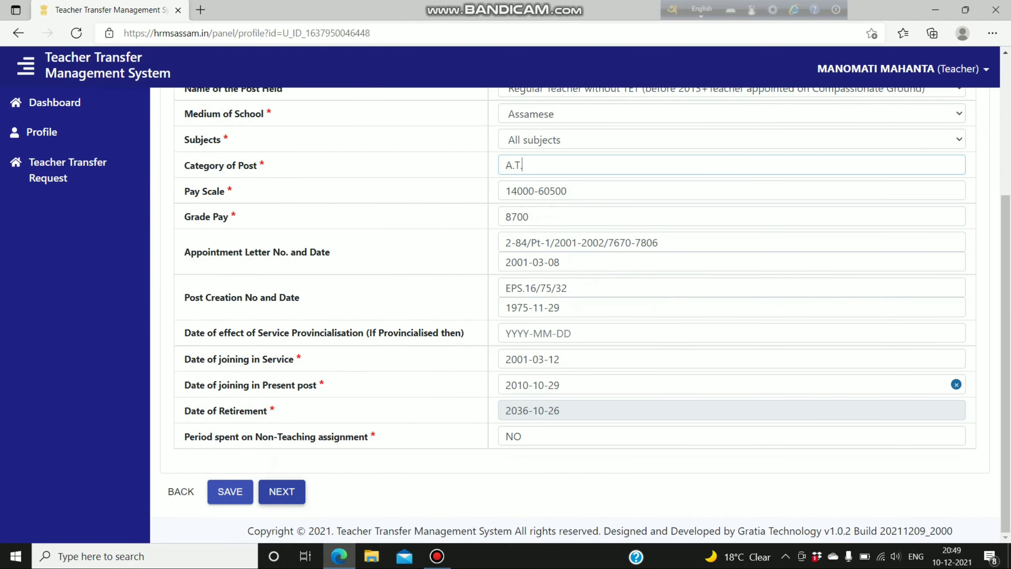
click(230, 491)
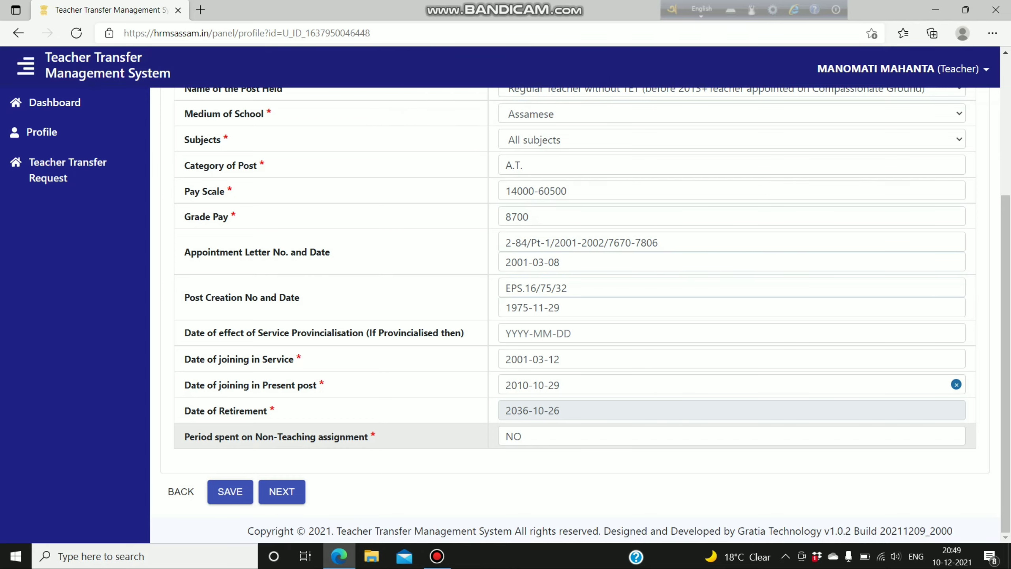
click(287, 490)
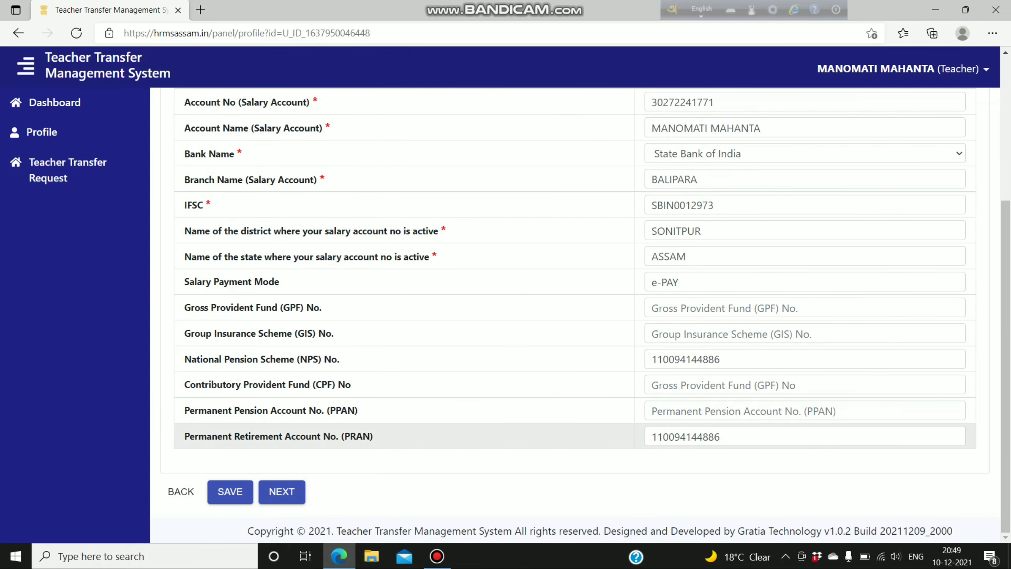
Step: Look over the salary and other official account details, save them and advance to Service Record(s)
scroll(398, 430, up, 10)
scroll(398, 359, down, 10)
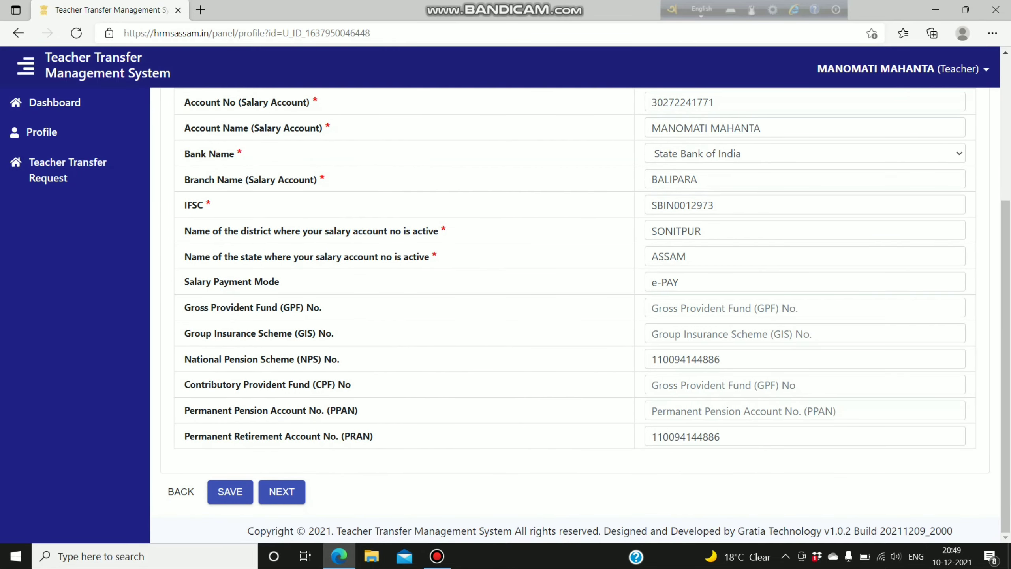
click(232, 490)
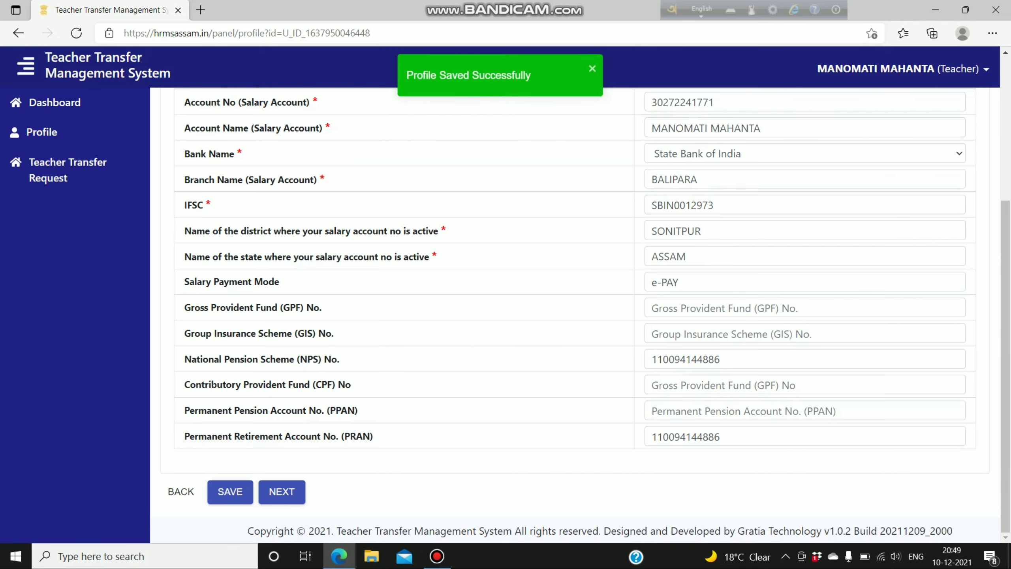
click(282, 491)
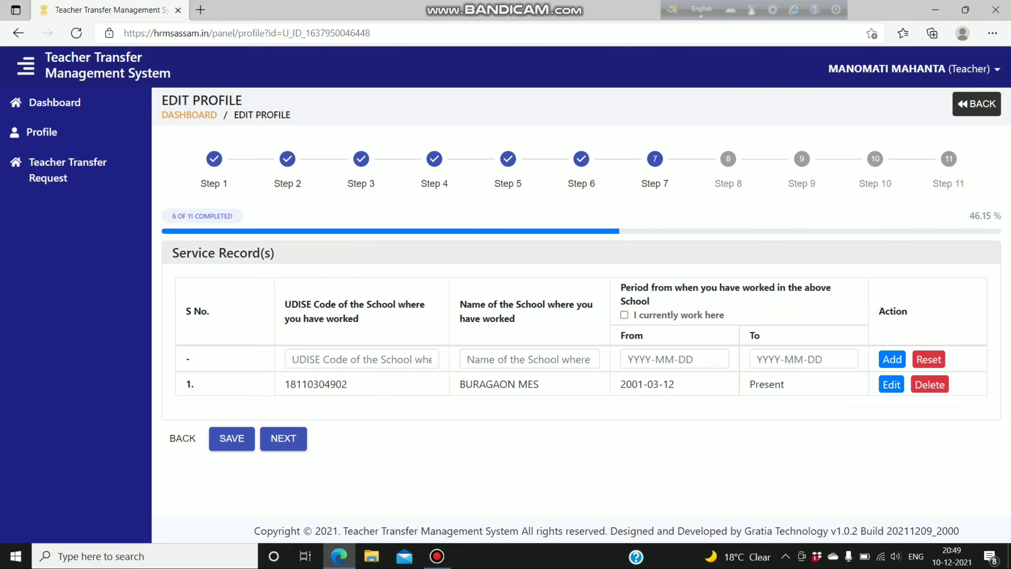
Step: Save the Service Record(s) and Awards Received sections in turn, advancing to Promotion Details
click(231, 438)
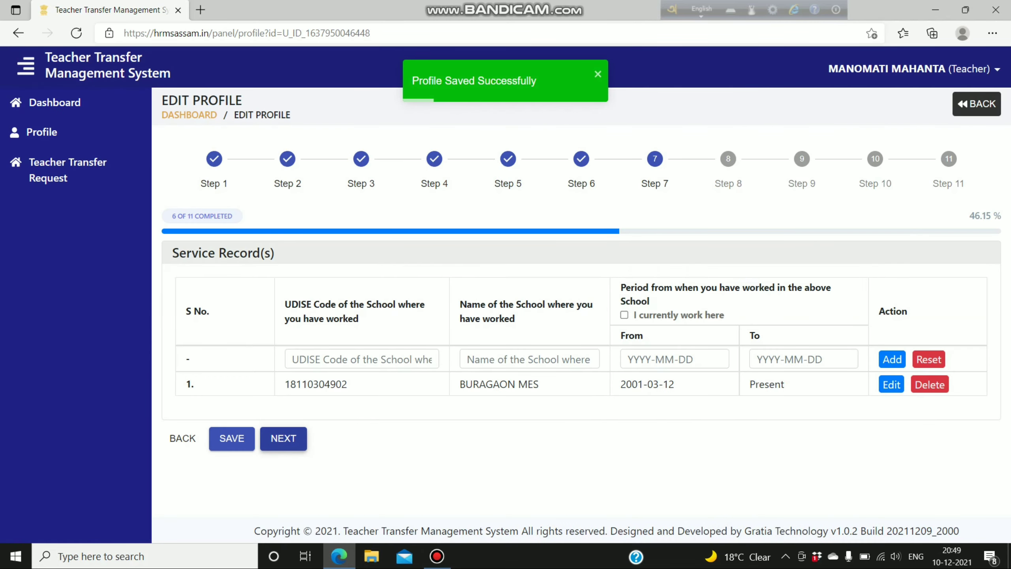
click(283, 438)
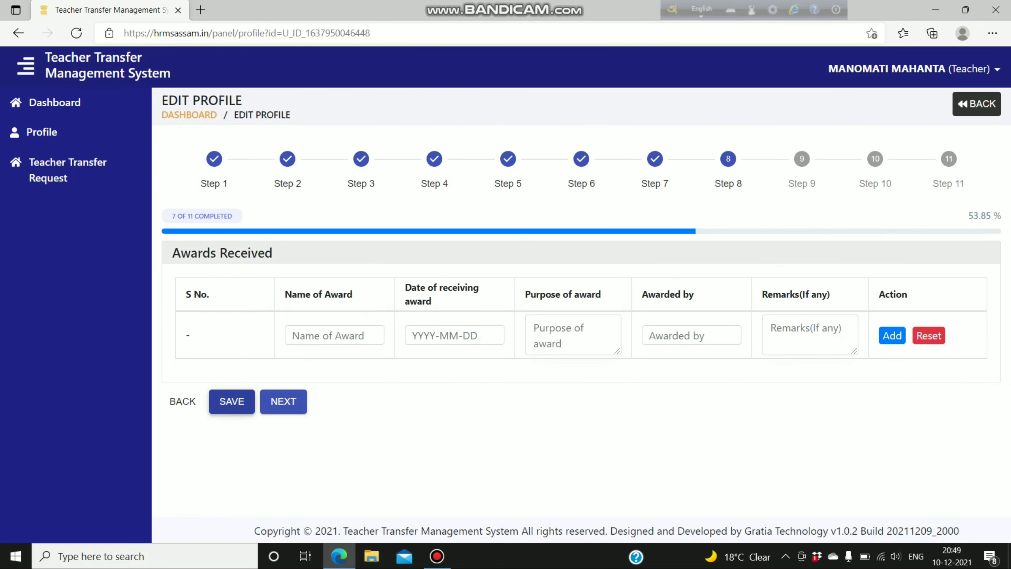
click(232, 401)
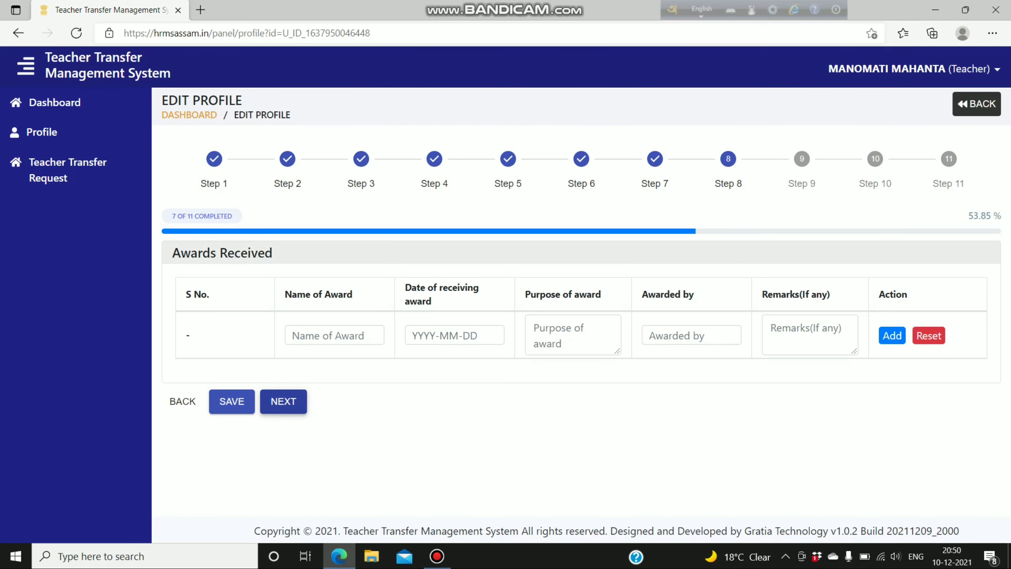
click(283, 400)
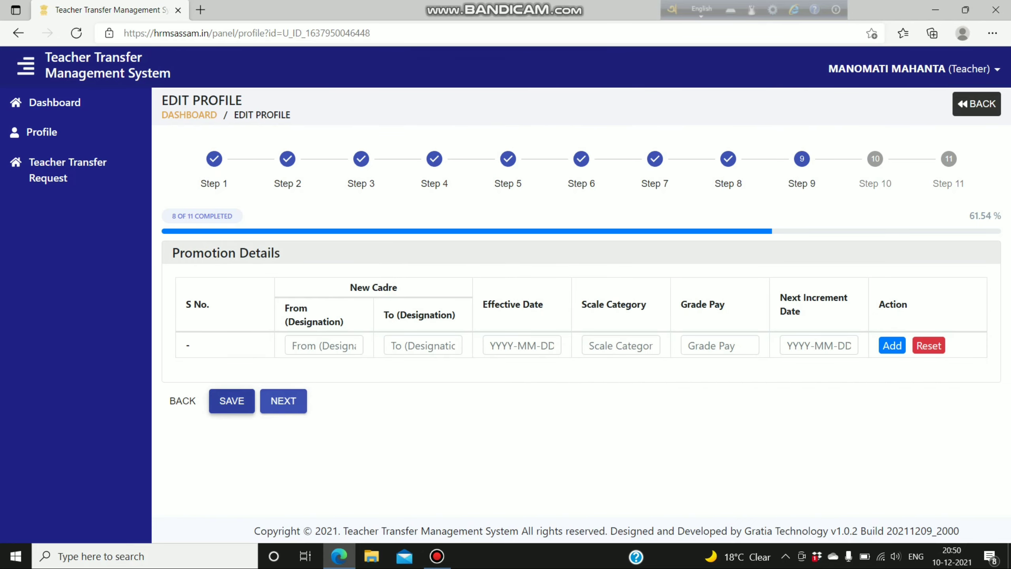
Step: Save the Promotion Details and Other Details sections in turn, advancing to Upload Documents
click(232, 400)
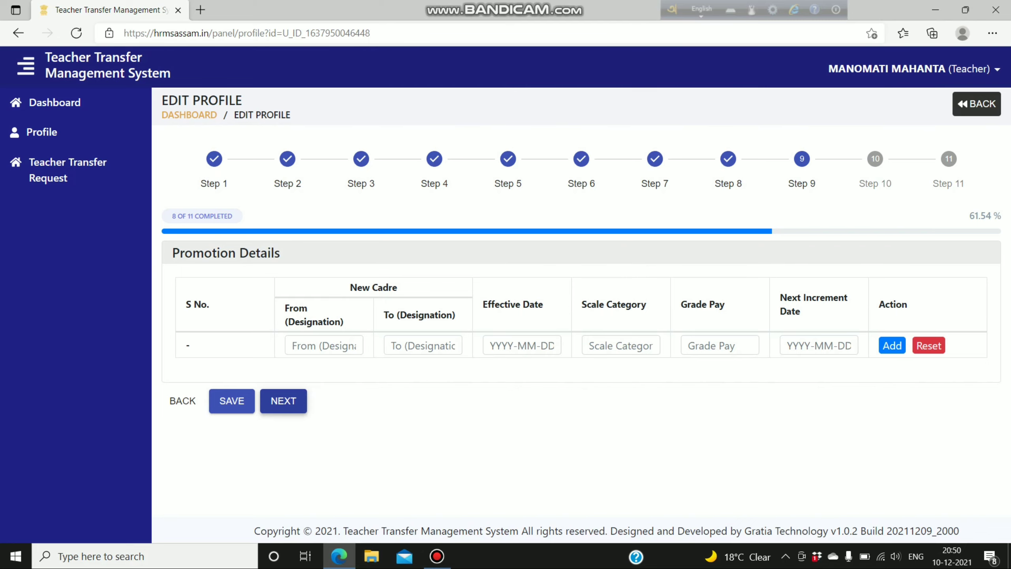
click(283, 401)
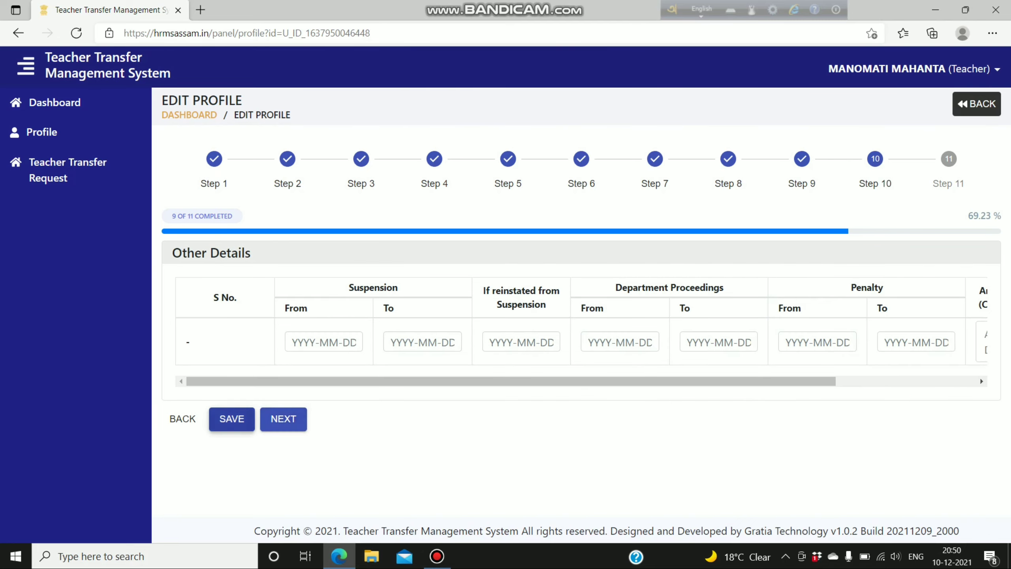
click(232, 418)
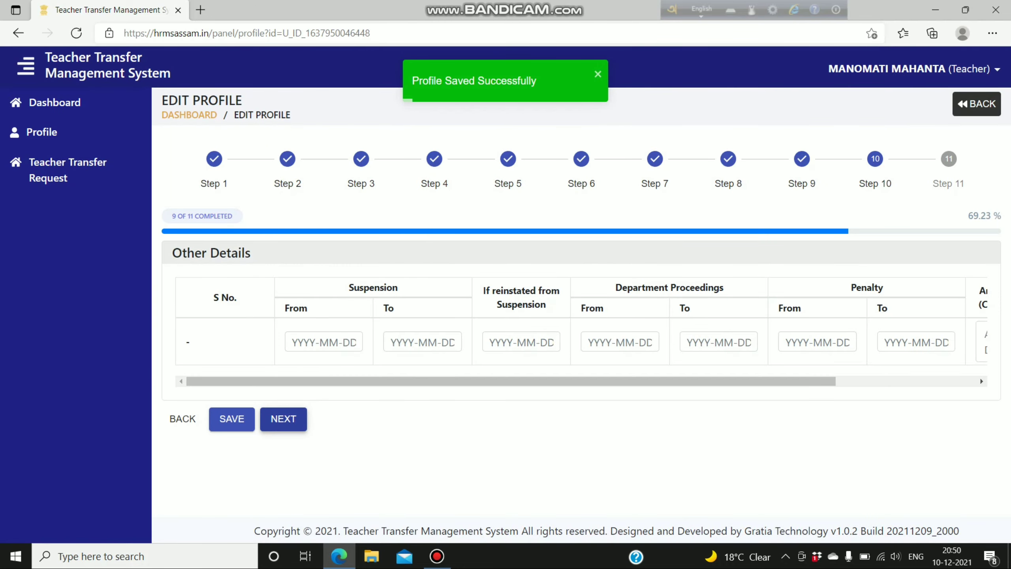
click(283, 419)
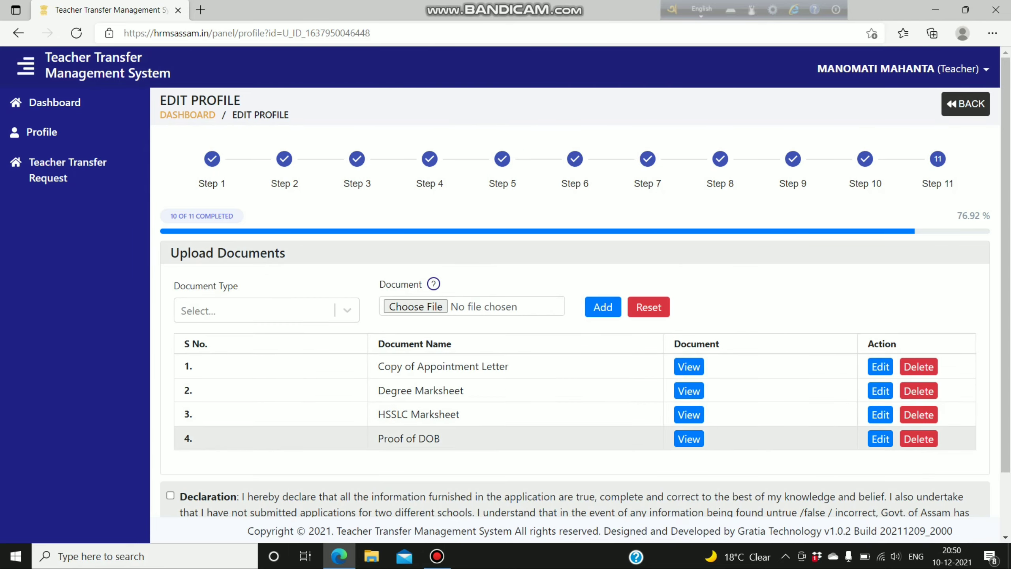
Step: Accept the declaration under Upload Documents, then save the section and finish the profile update
scroll(575, 303, down, 2)
click(625, 175)
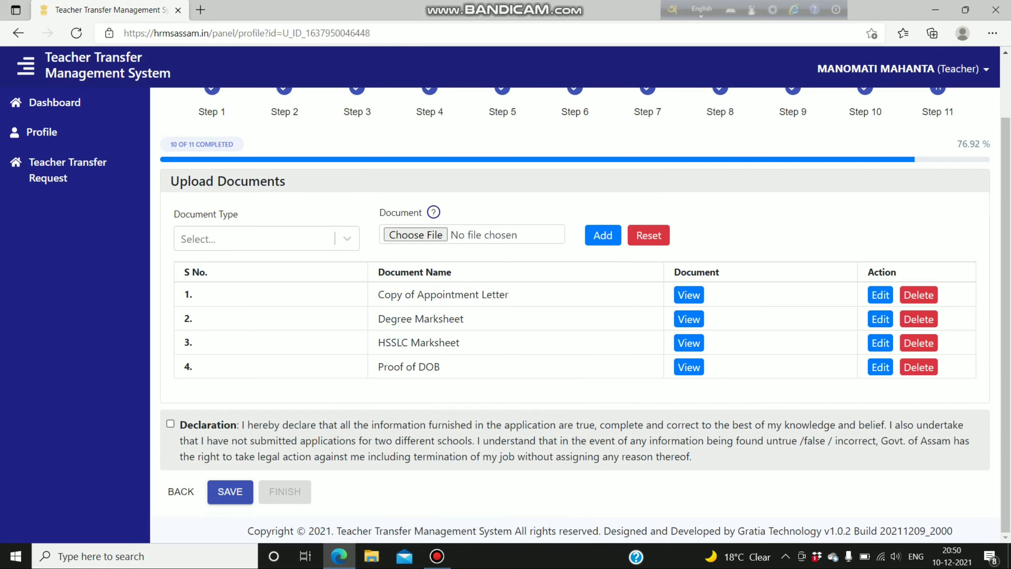
click(171, 423)
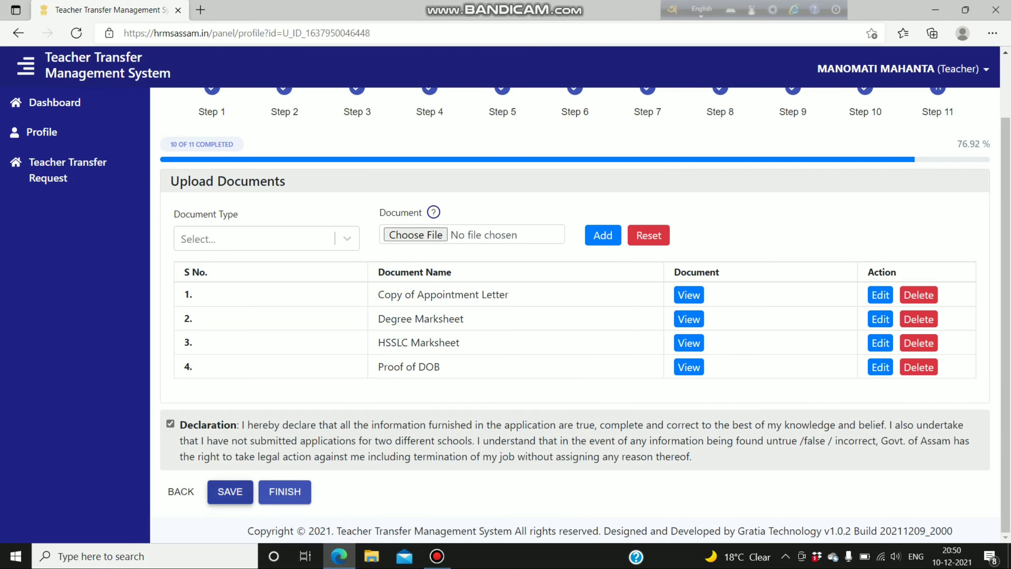
click(230, 491)
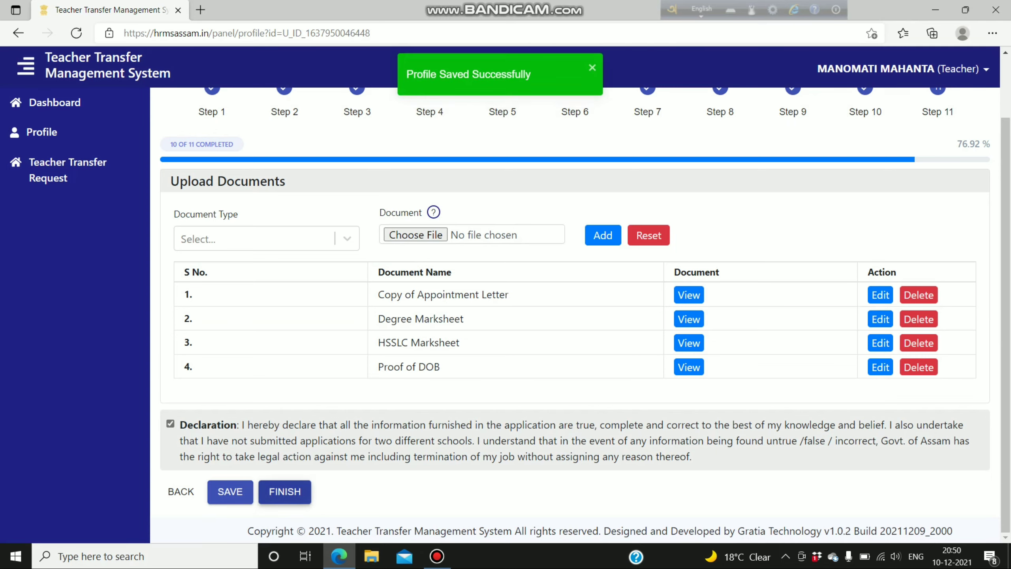
click(285, 490)
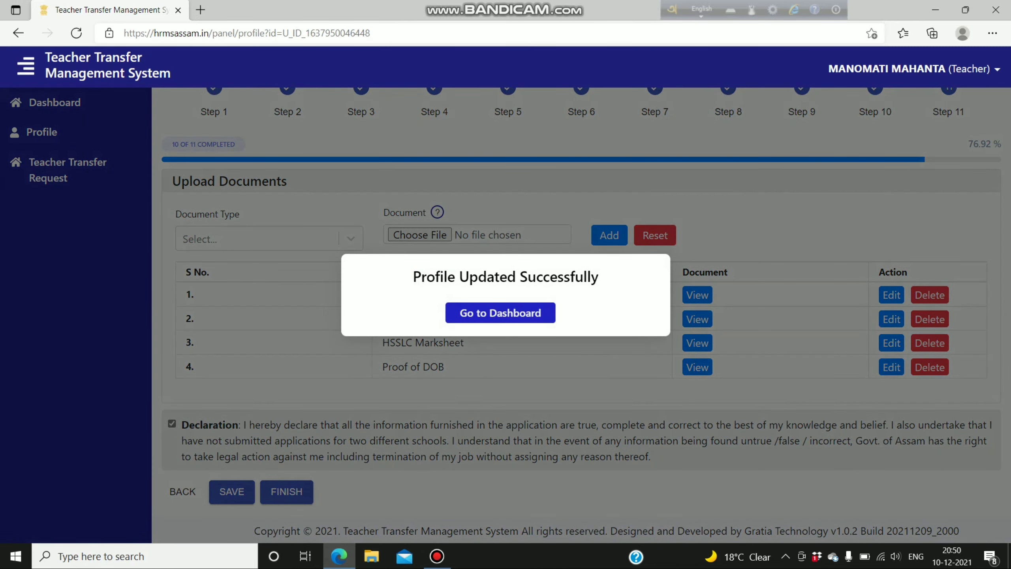
Step: Go to the dashboard and look over the teacher's profile summary
key(Return)
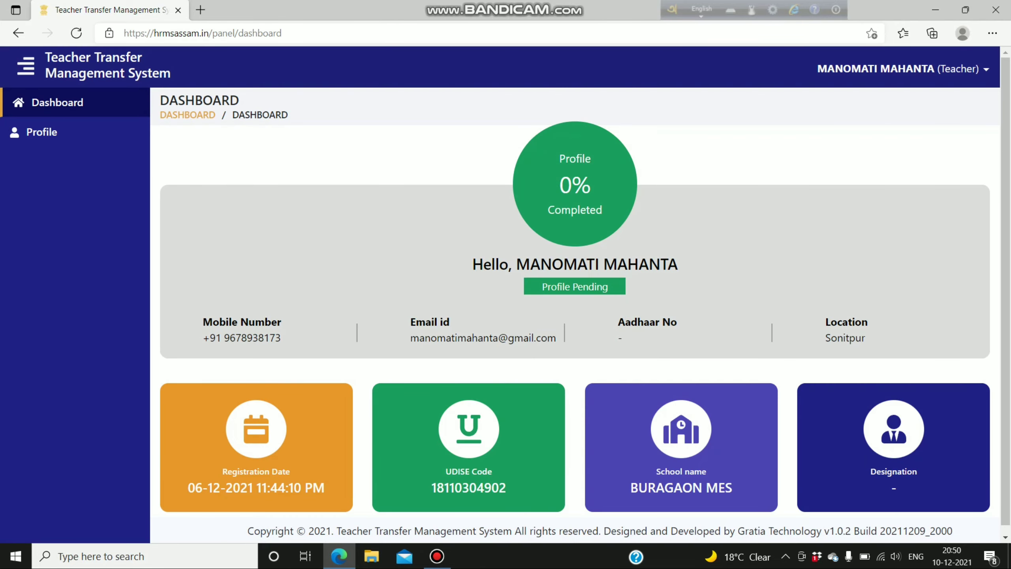
scroll(575, 295, down, 1)
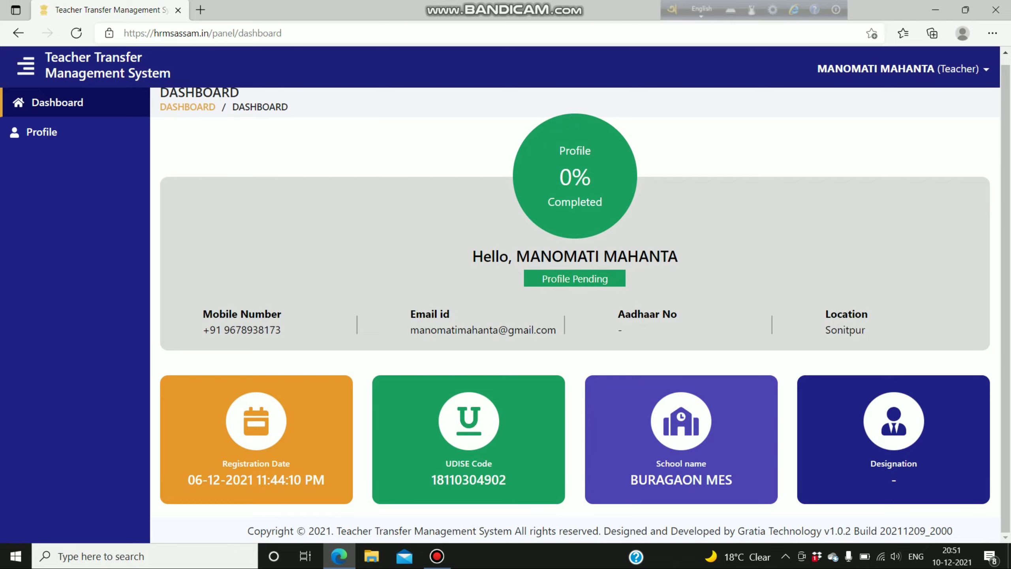
scroll(575, 295, up, 1)
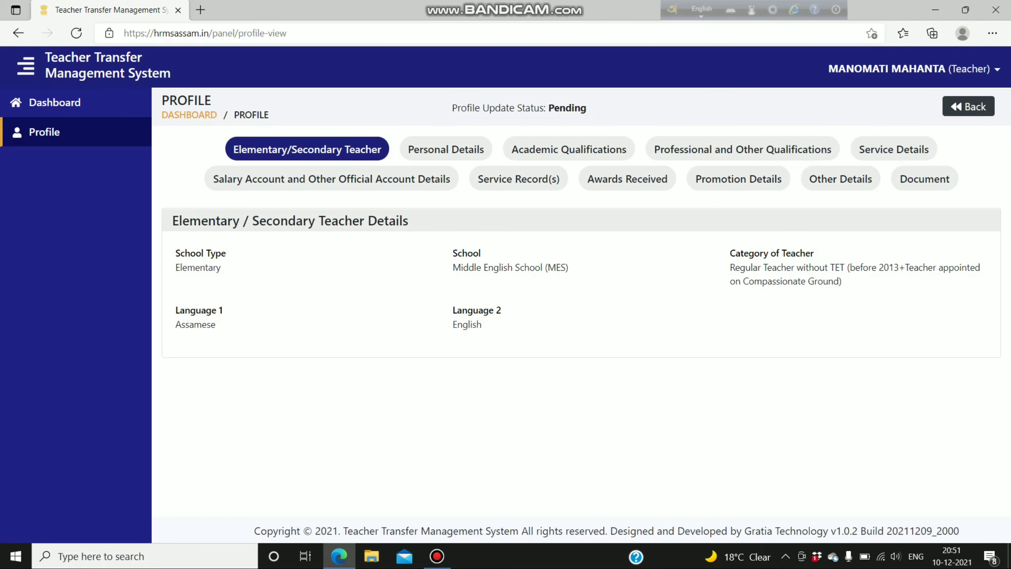
Step: Review the saved profile's Personal Details, Academic Qualifications, Professional and Other Qualifications, and Service Details sections
click(446, 149)
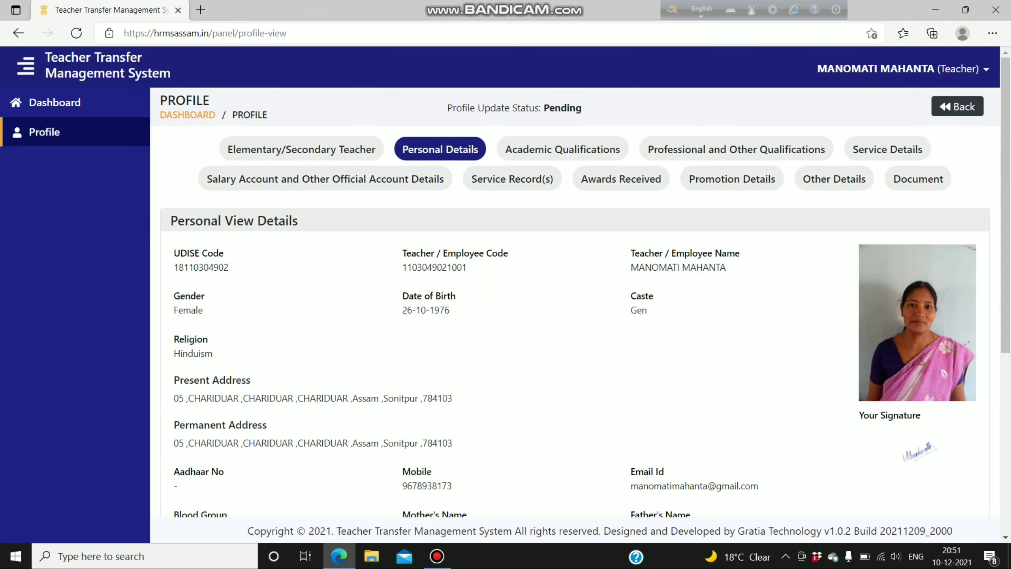
click(562, 148)
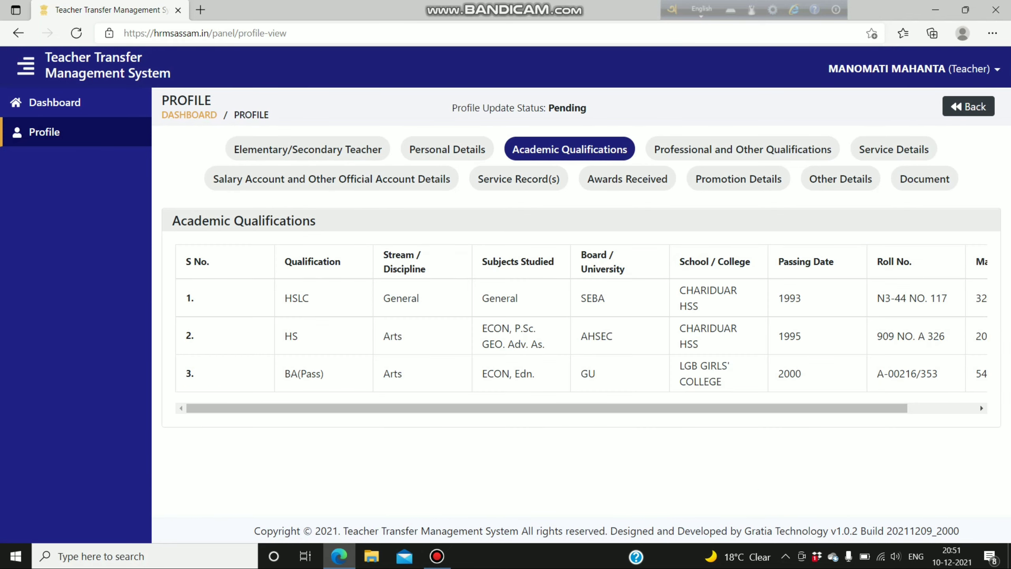
click(742, 149)
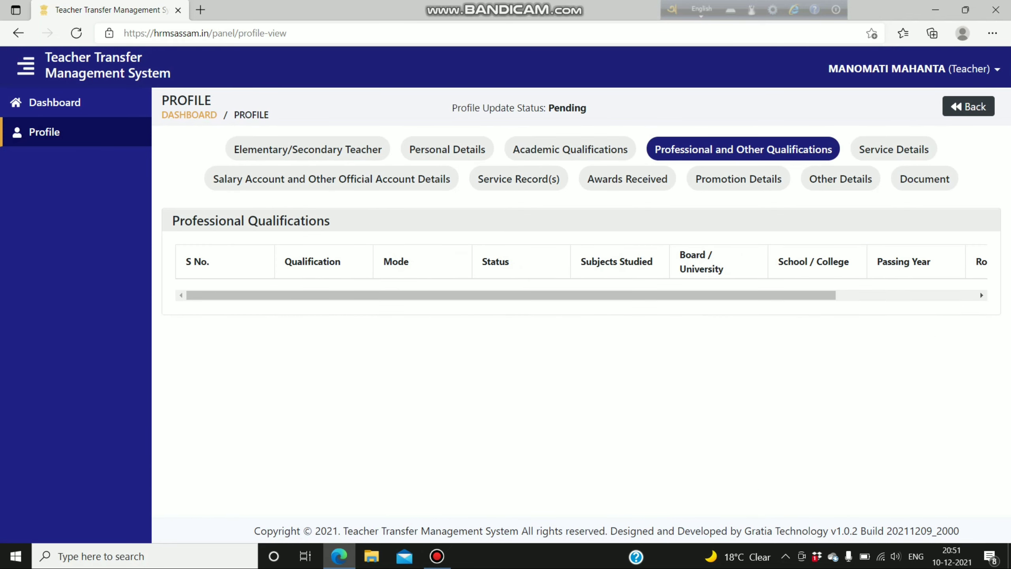
click(893, 149)
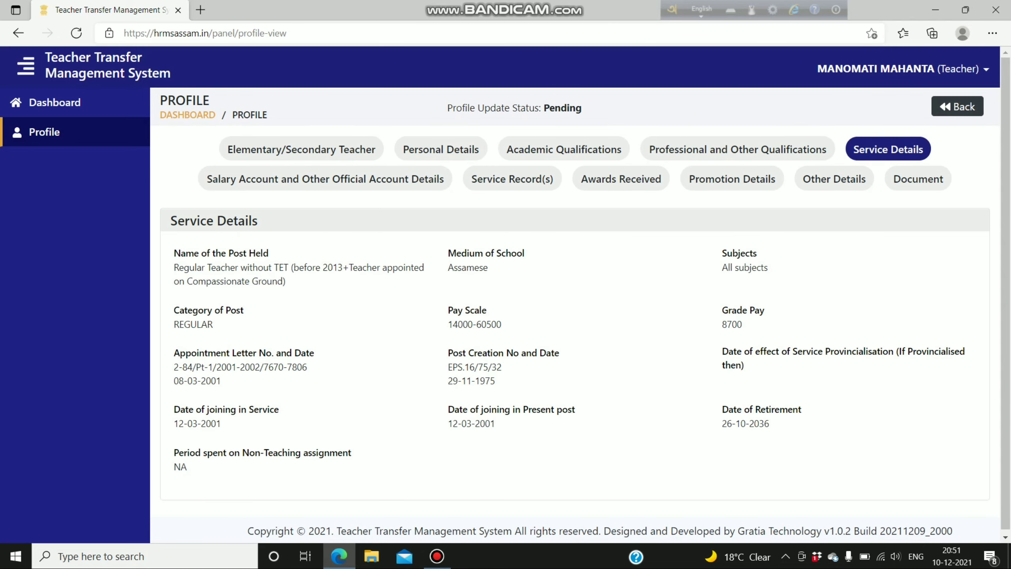
scroll(575, 311, down, 1)
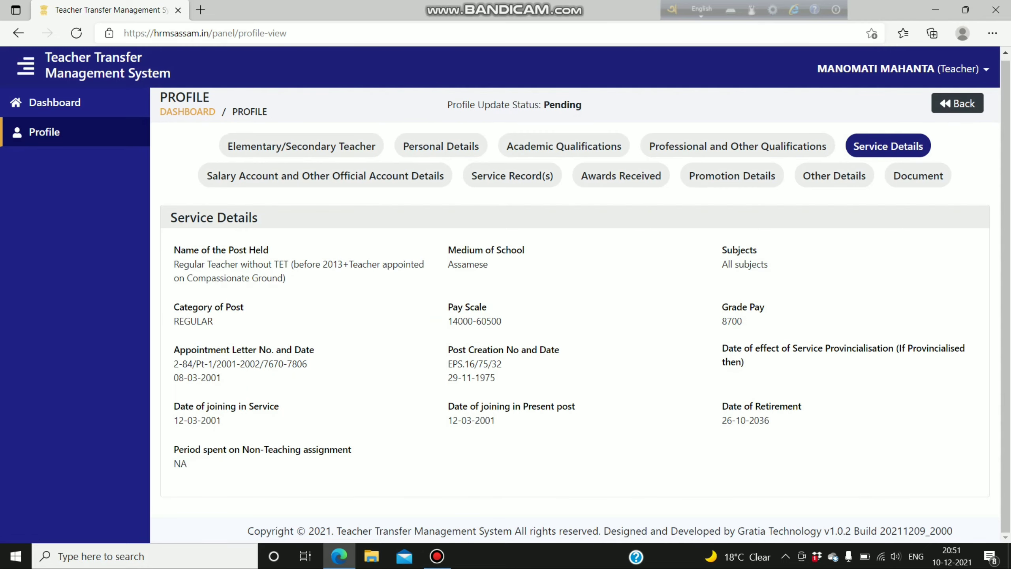
Step: Review the profile's salary account, Service Record(s), Awards Received, Promotion Details, Other Details and Document sections
click(325, 175)
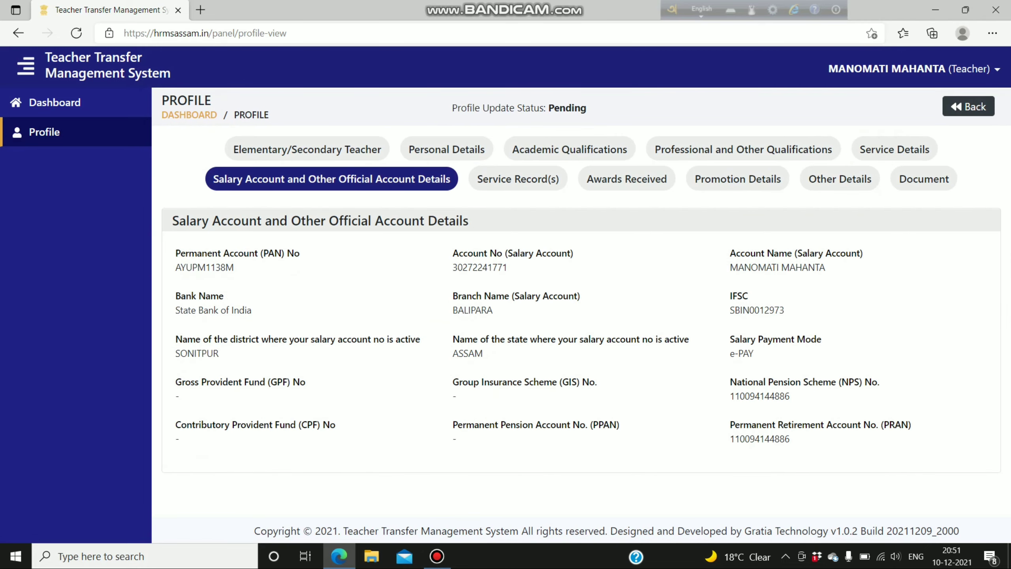
click(518, 179)
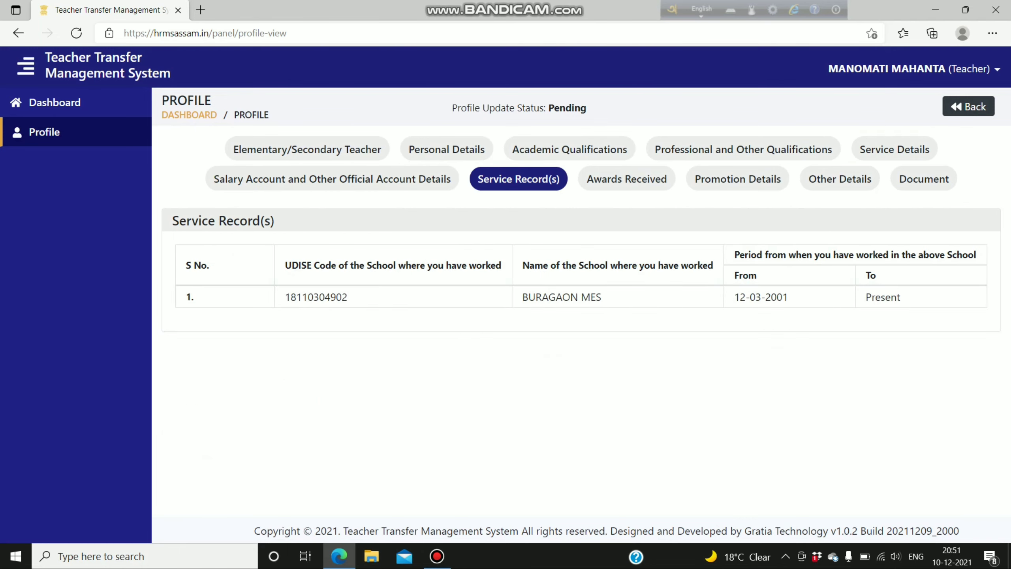
click(626, 179)
click(737, 179)
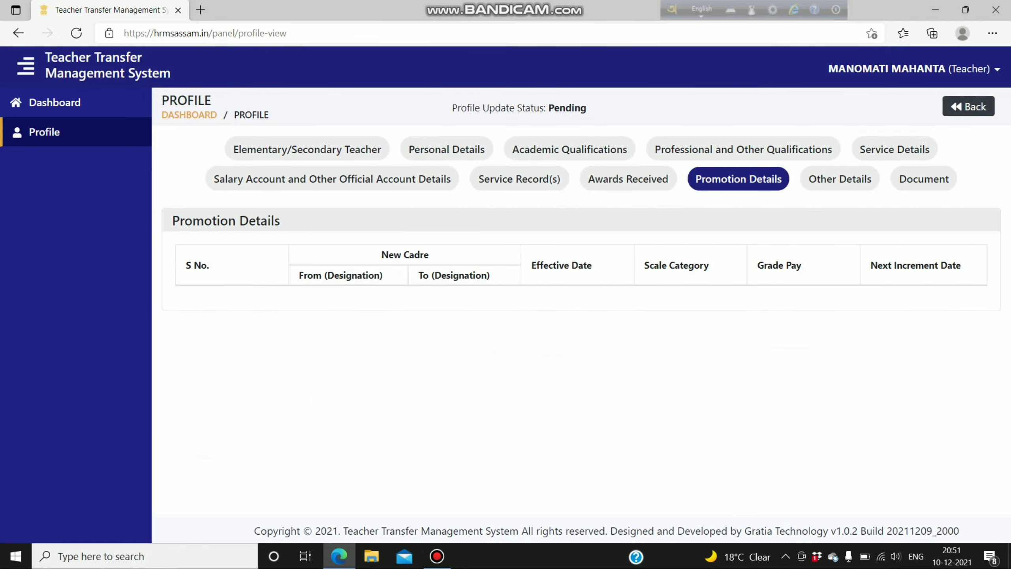
click(839, 178)
click(923, 179)
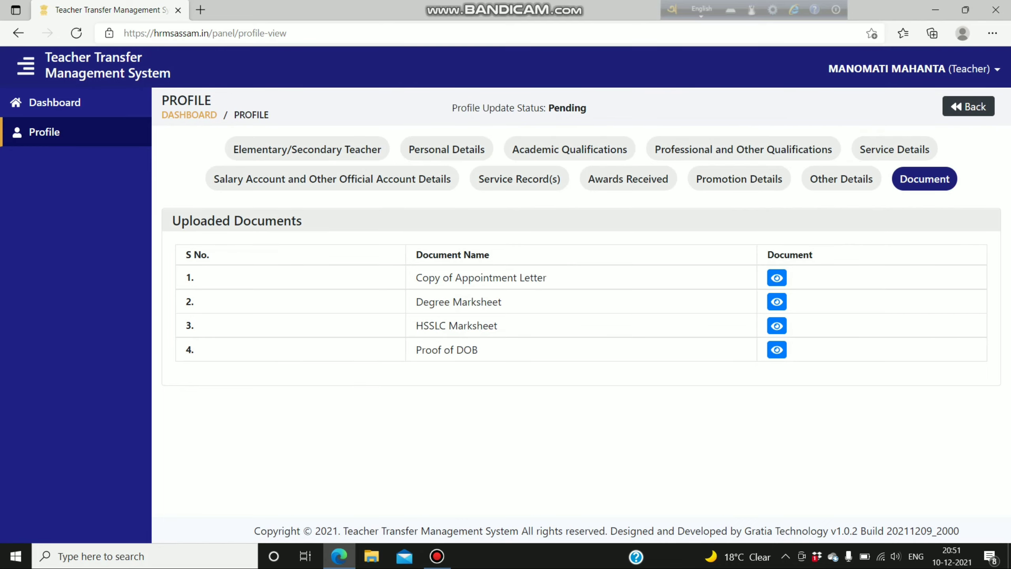
Step: Leave the profile view for the dashboard and log out of the teacher's account, confirming the logout
click(968, 106)
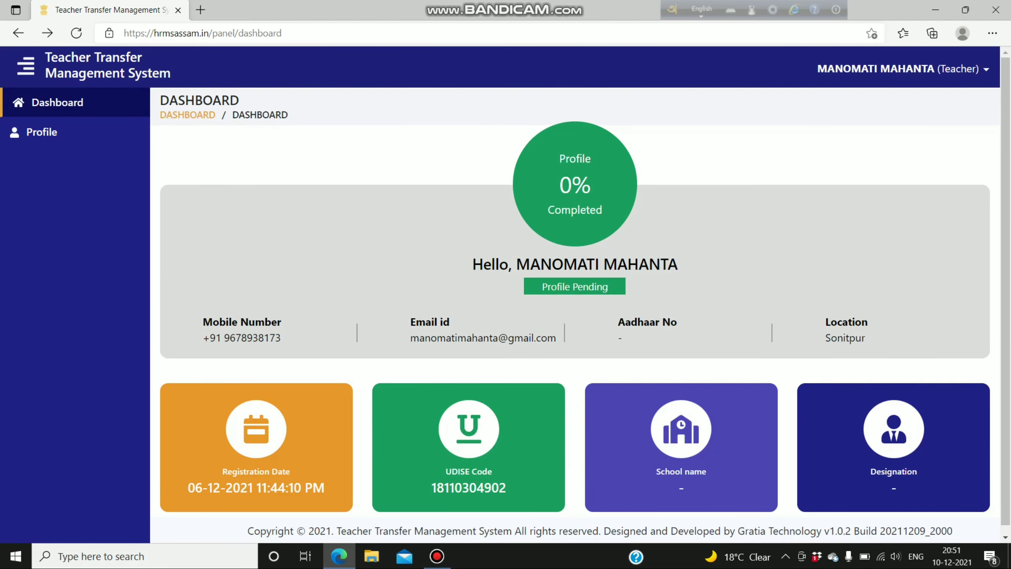
click(903, 68)
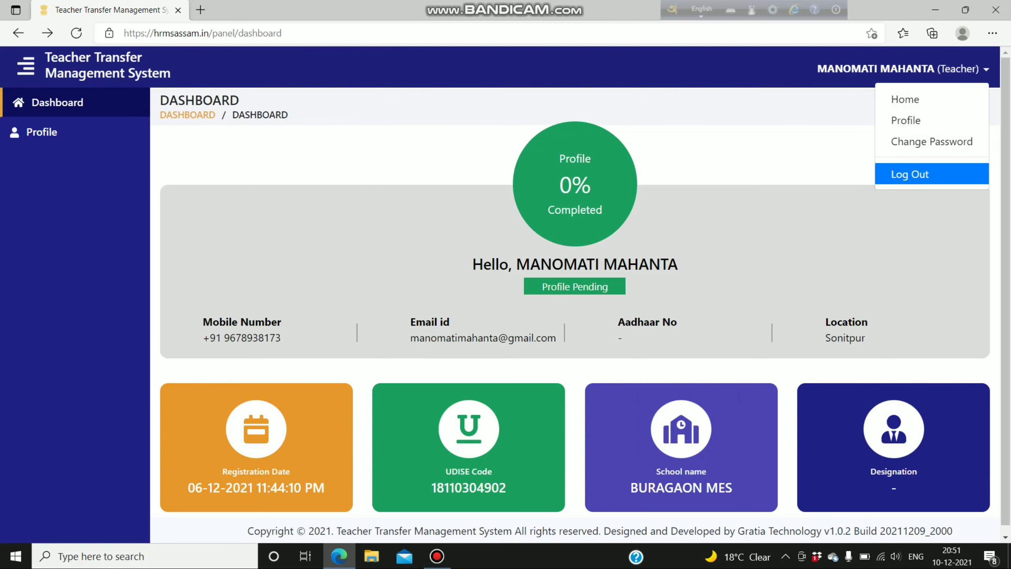
click(910, 174)
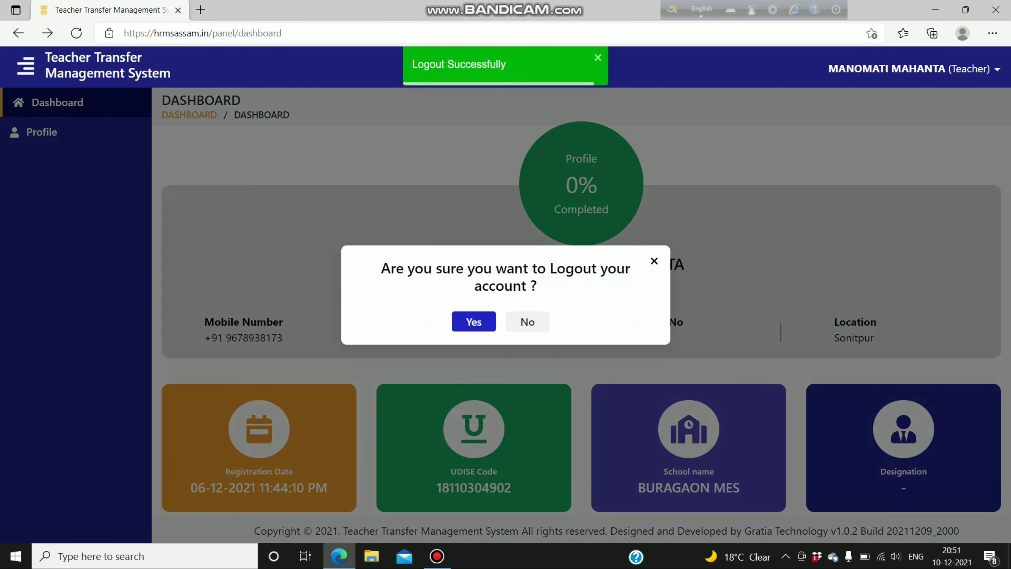